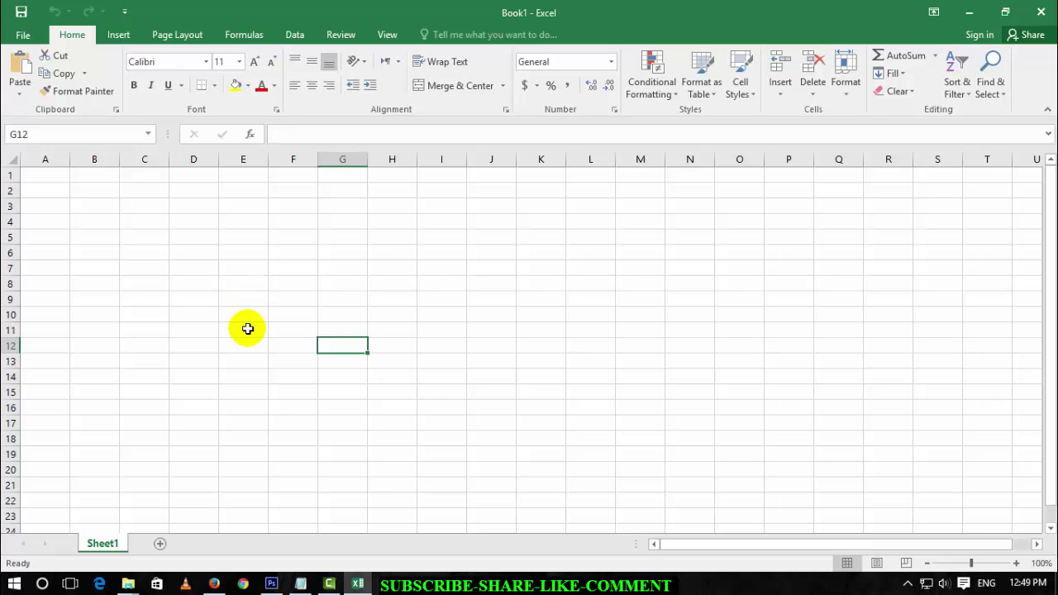
Step: Enter the sample text "retrterterert" in cell A1 of Sheet1
{"action": "left_click", "coordinate": [48, 178]}
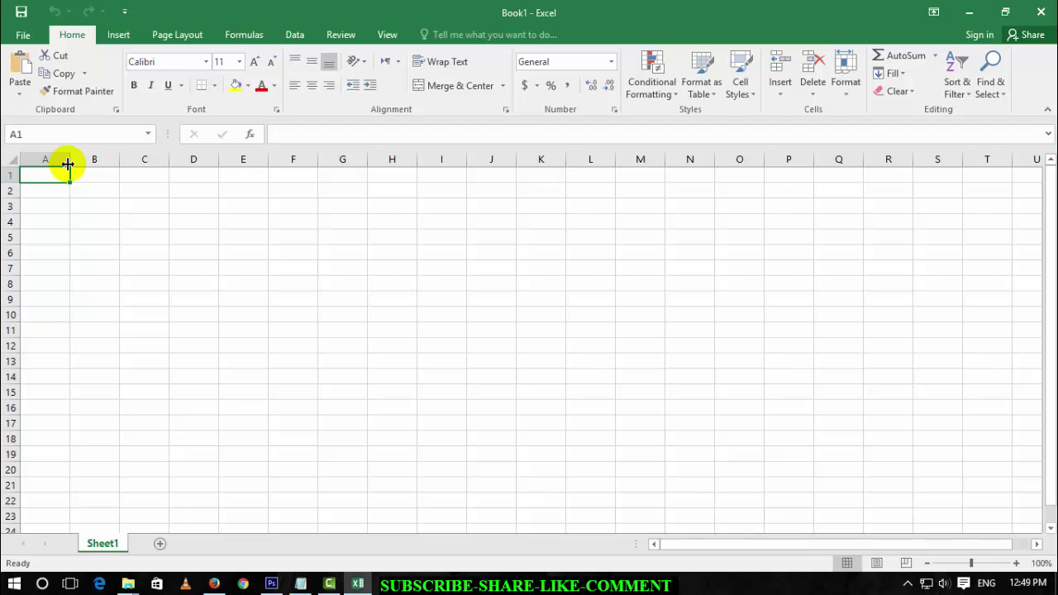
{"action": "type", "text": "retrt"}
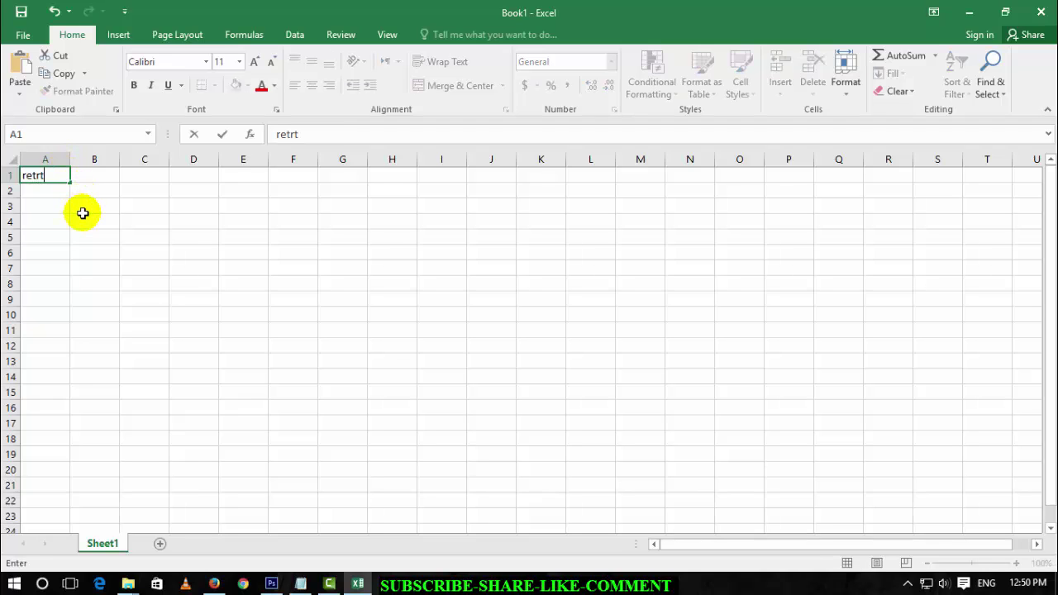
{"action": "type", "text": "erterert"}
{"action": "left_click", "coordinate": [87, 212]}
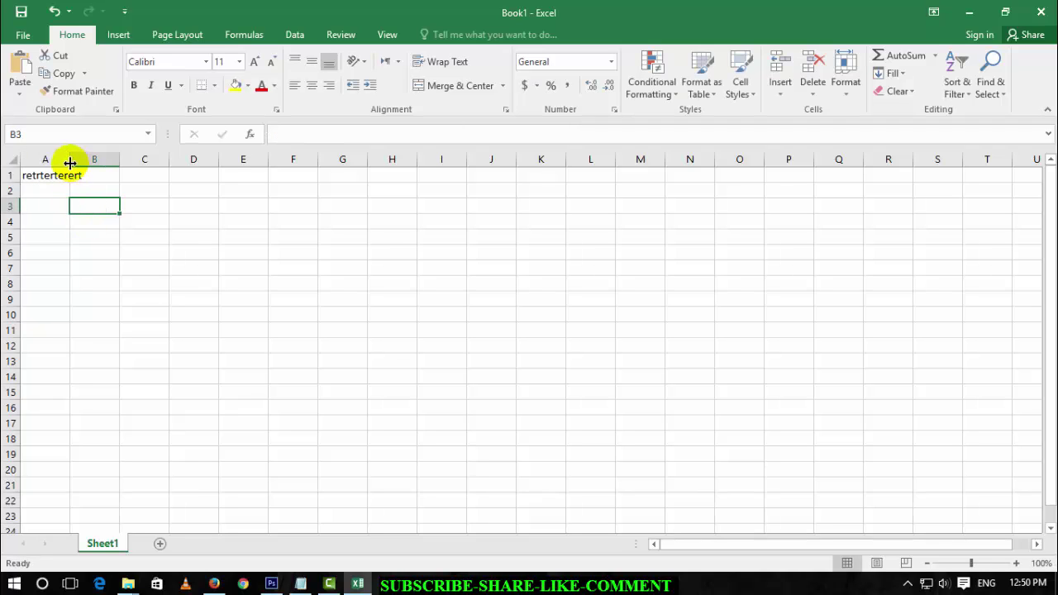
Step: Widen column A to about fourteen times its default width and select cell A1
{"action": "left_click_drag", "start_coordinate": [71, 161], "coordinate": [729, 178]}
{"action": "left_click", "coordinate": [526, 175]}
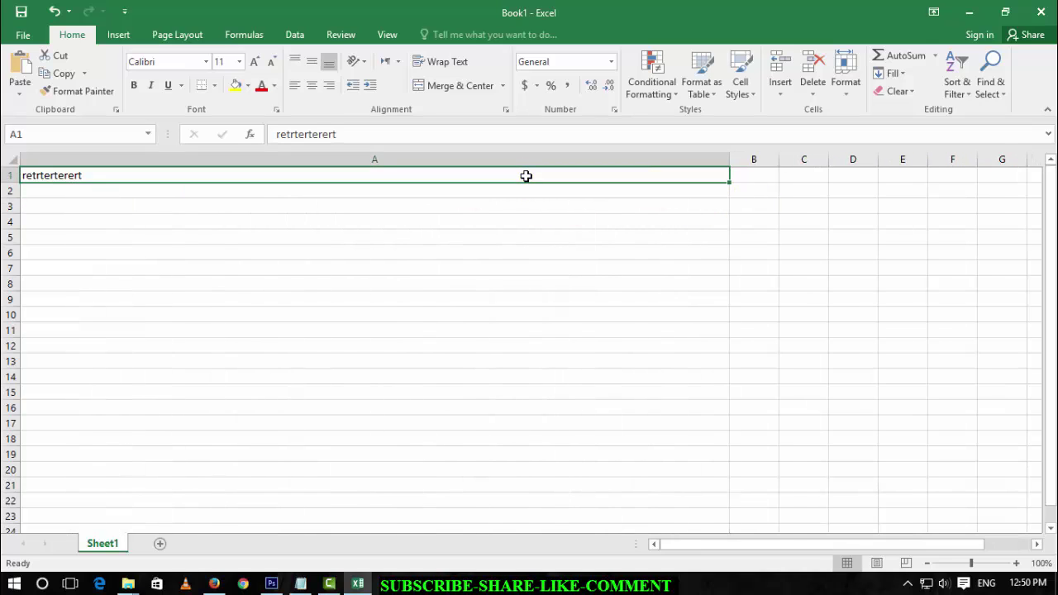
{"action": "left_click", "coordinate": [487, 192]}
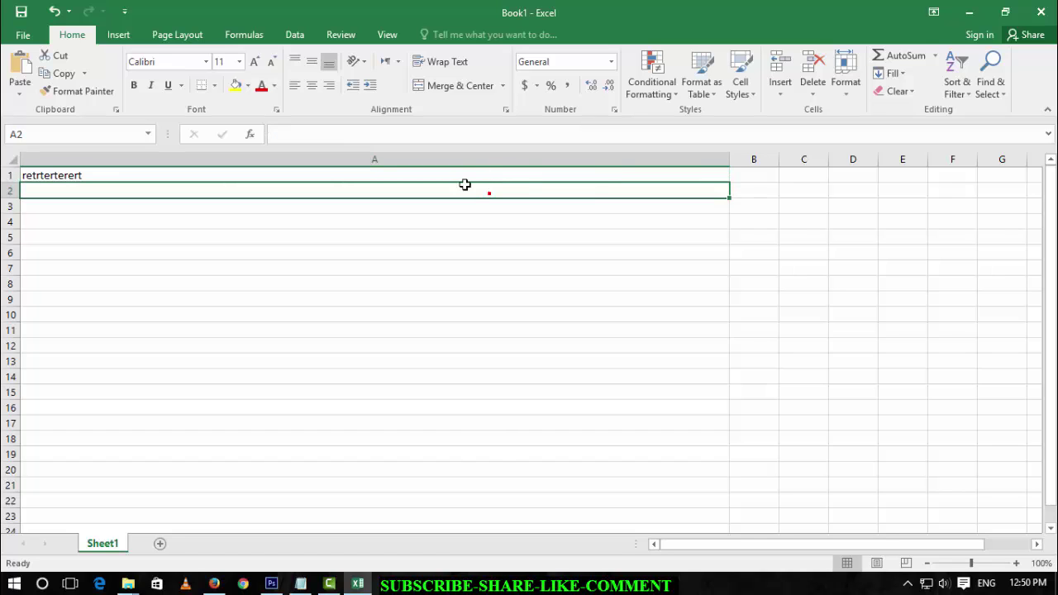
{"action": "left_click", "coordinate": [455, 181]}
{"action": "left_click", "coordinate": [392, 176]}
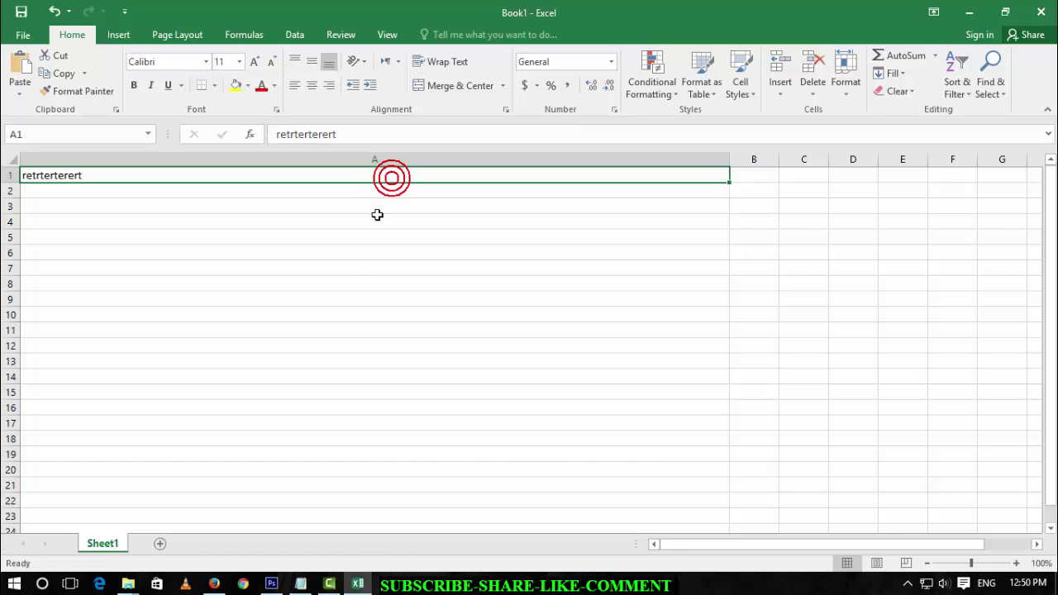
Step: Add seven new worksheets to the workbook, Sheet2 through Sheet8
{"action": "left_click", "coordinate": [159, 546]}
{"action": "left_click", "coordinate": [212, 546]}
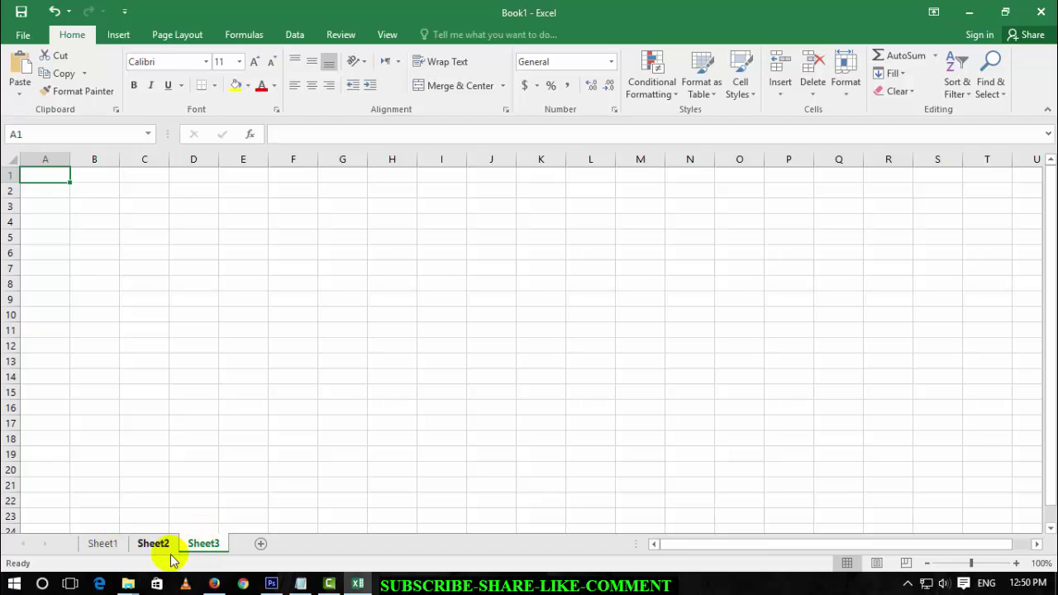
{"action": "left_click", "coordinate": [259, 545]}
{"action": "left_click", "coordinate": [310, 543]}
{"action": "left_click", "coordinate": [361, 544]}
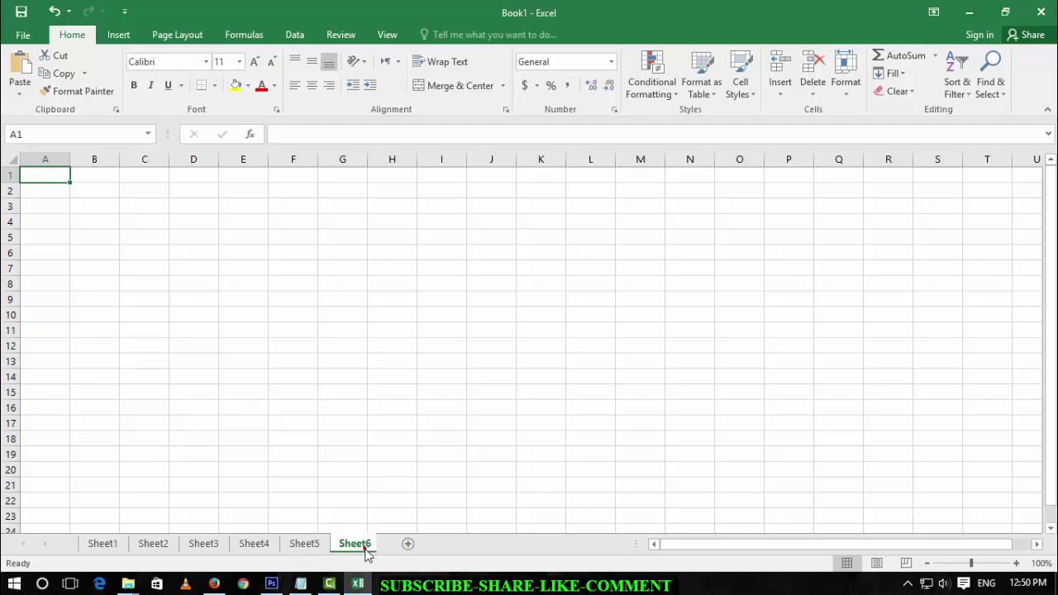
{"action": "left_click", "coordinate": [411, 546]}
{"action": "left_click", "coordinate": [456, 544]}
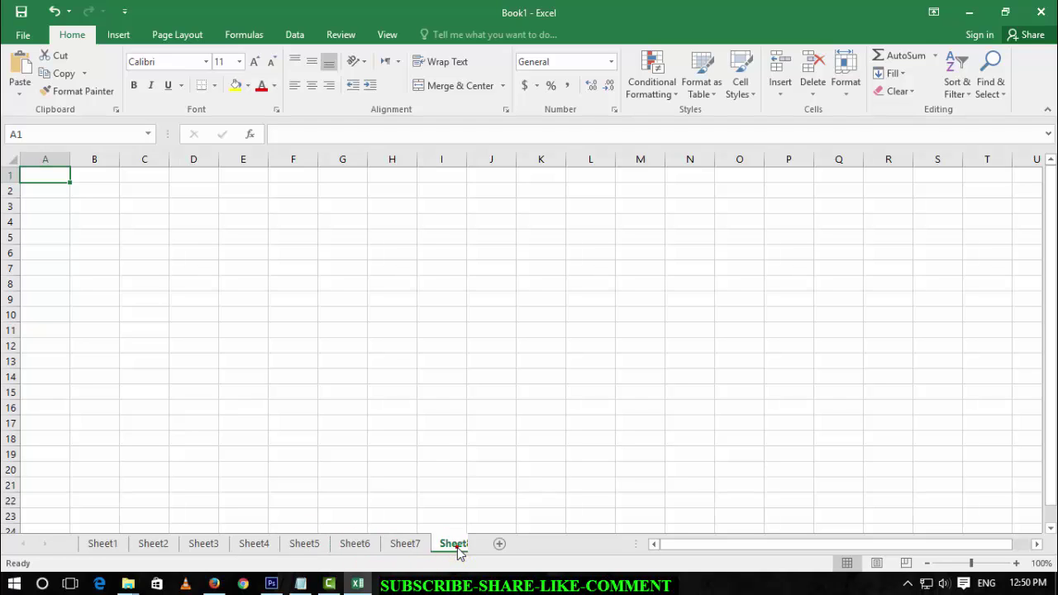
Step: Select cell G13 on Sheet8 and search Excel 2016 Help for "limits"
{"action": "left_click", "coordinate": [344, 363]}
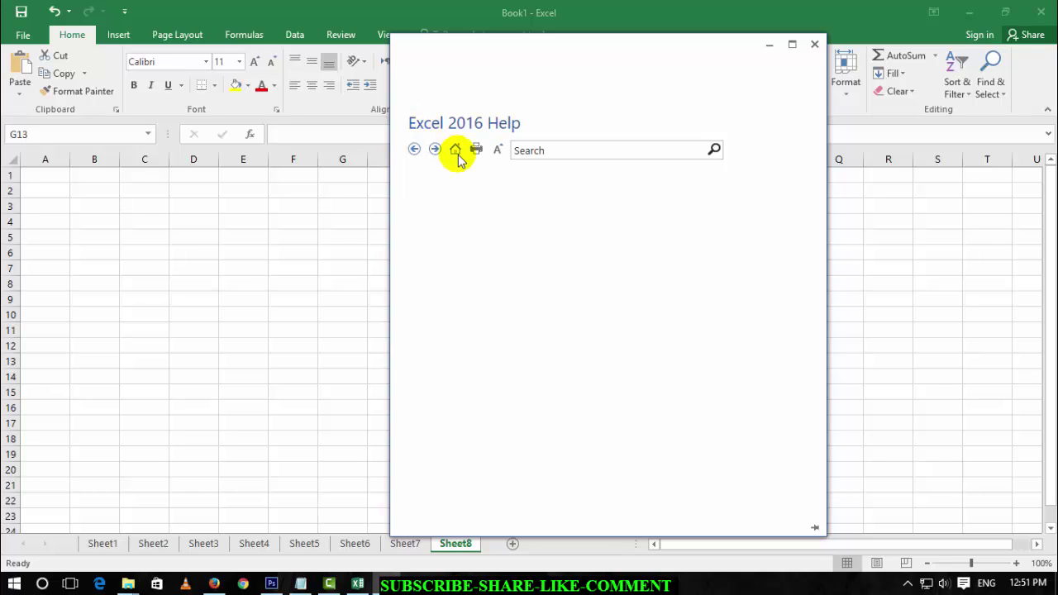
{"action": "left_click", "coordinate": [555, 155]}
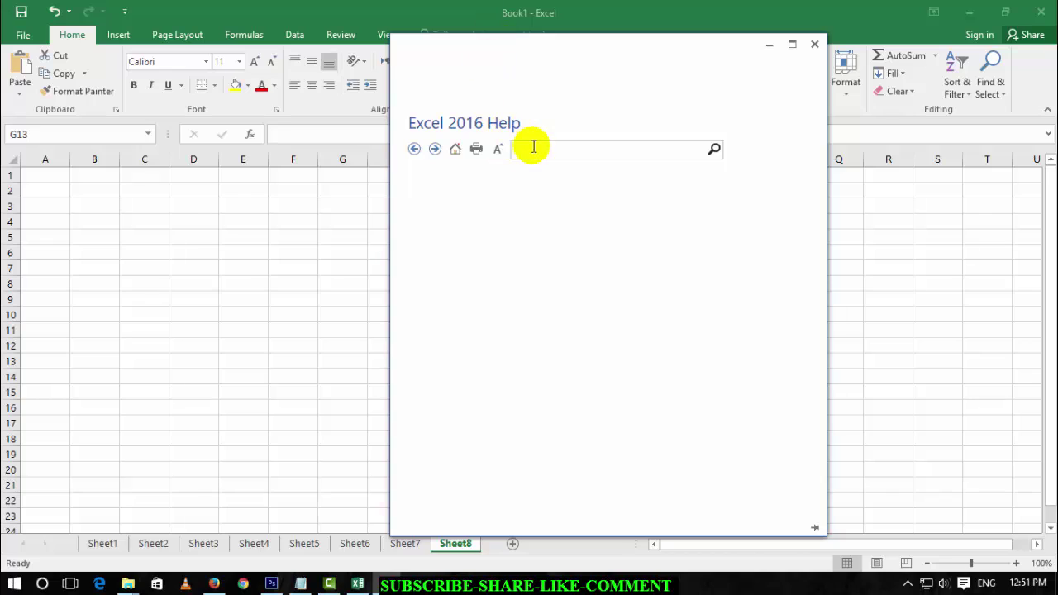
{"action": "type", "text": "limit"}
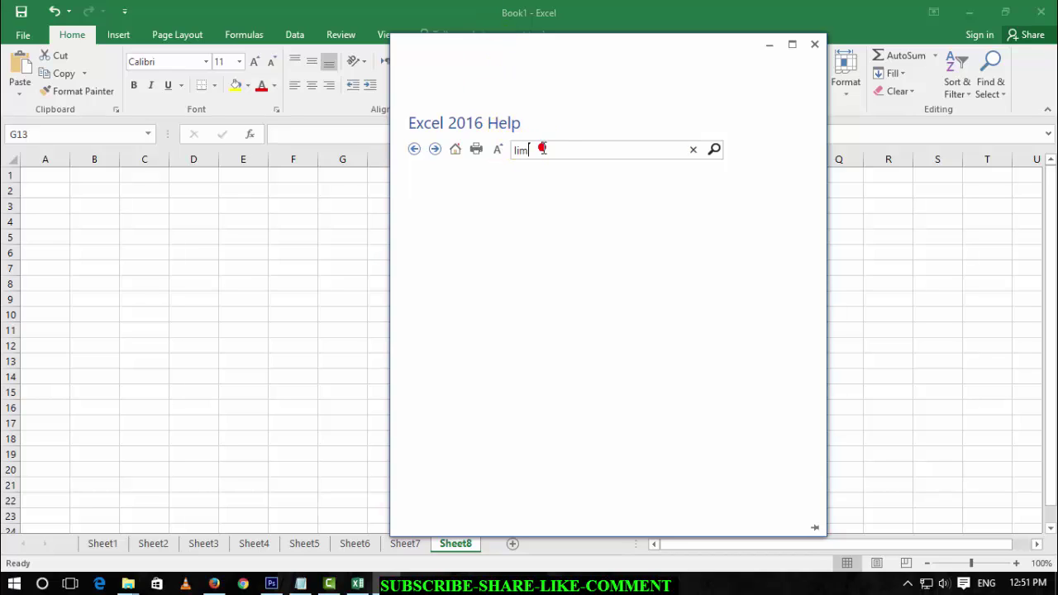
{"action": "left_click", "coordinate": [541, 149]}
{"action": "type", "text": "s"}
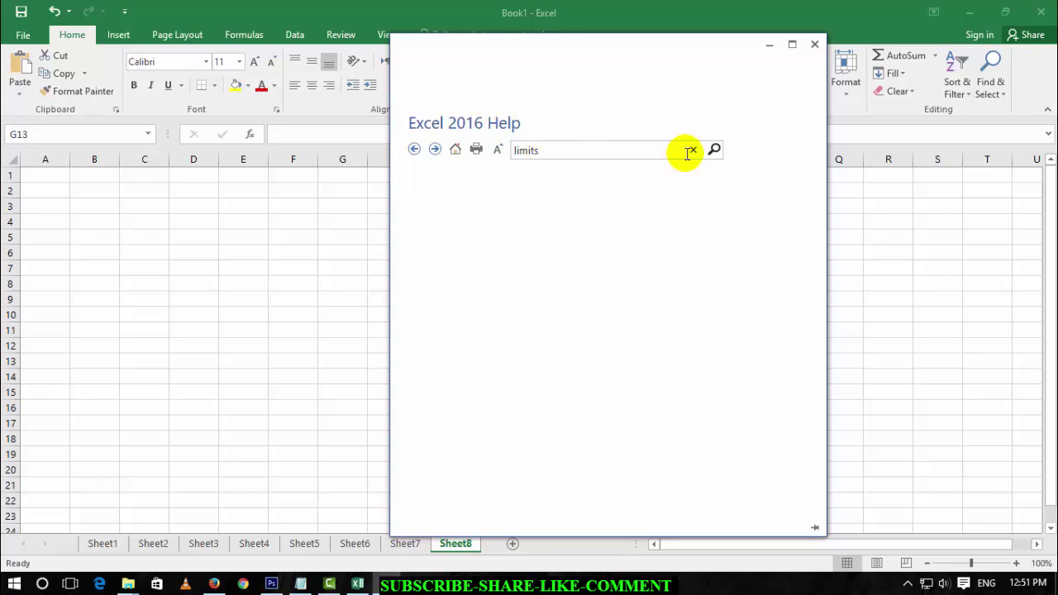
{"action": "left_click", "coordinate": [714, 149]}
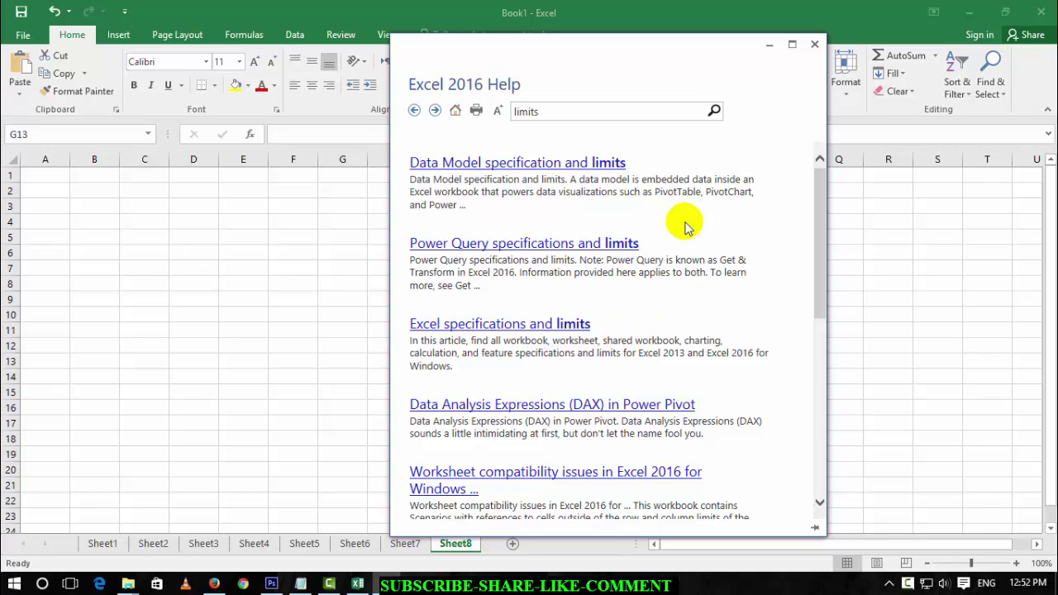
Step: Open the "Excel specifications and limits" article and go to its worksheet and workbook specifications section
{"action": "scroll", "coordinate": [761, 265], "scroll_direction": "down", "scroll_amount": 3}
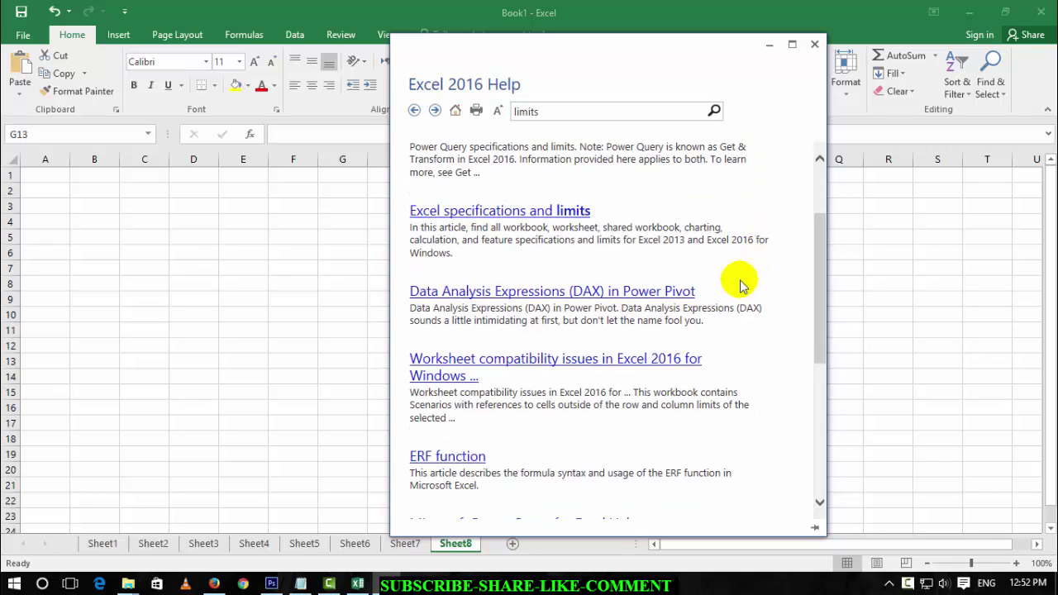
{"action": "scroll", "coordinate": [741, 286], "scroll_direction": "up", "scroll_amount": 3}
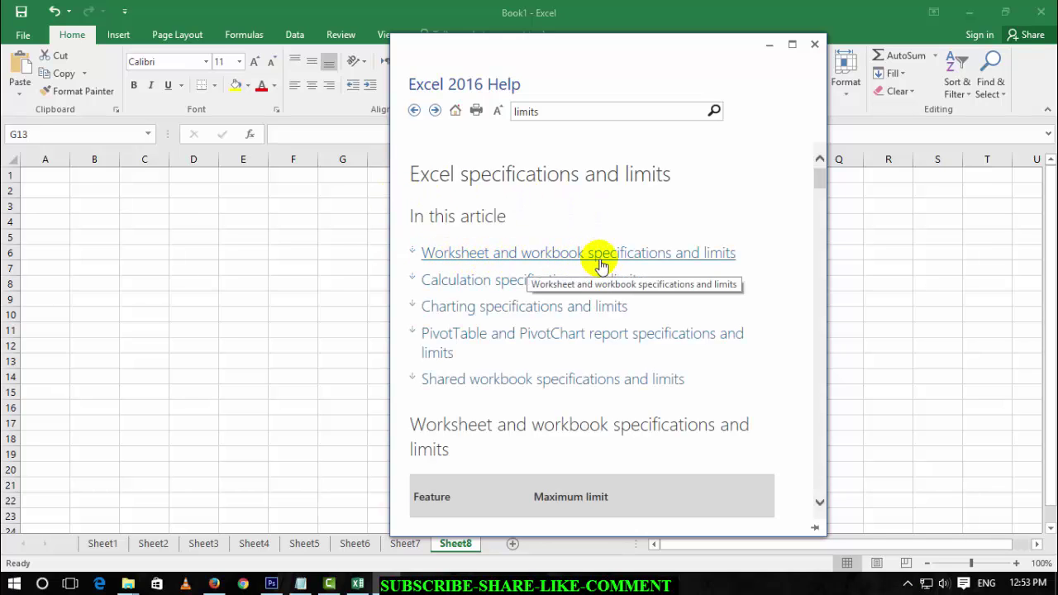
{"action": "left_click", "coordinate": [692, 257]}
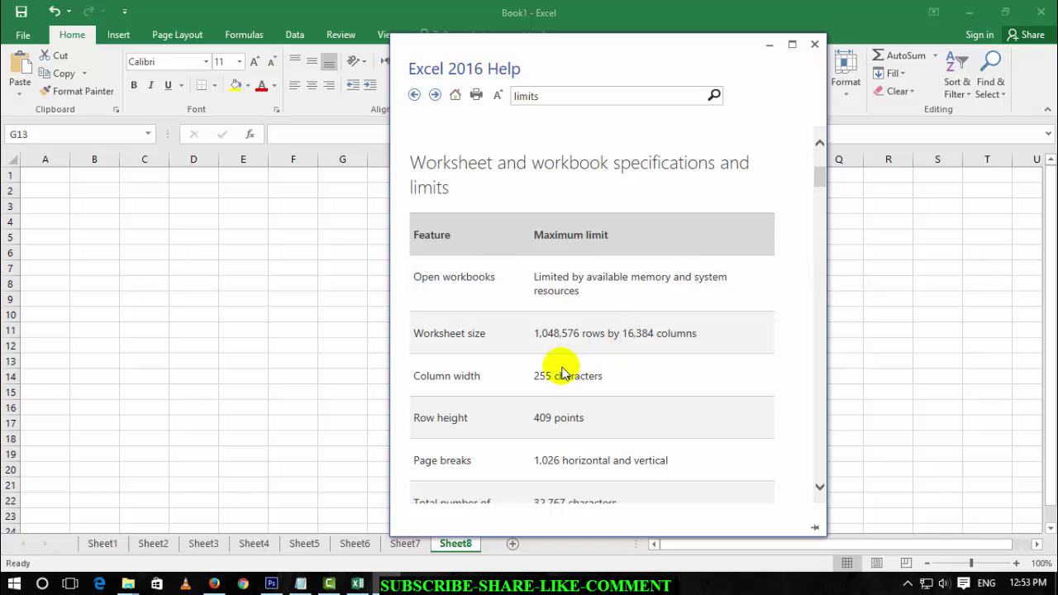
Step: Examine the limits for worksheet size, column width, row height and total characters per cell, highlighting each value
{"action": "scroll", "coordinate": [550, 267], "scroll_direction": "down", "scroll_amount": 1}
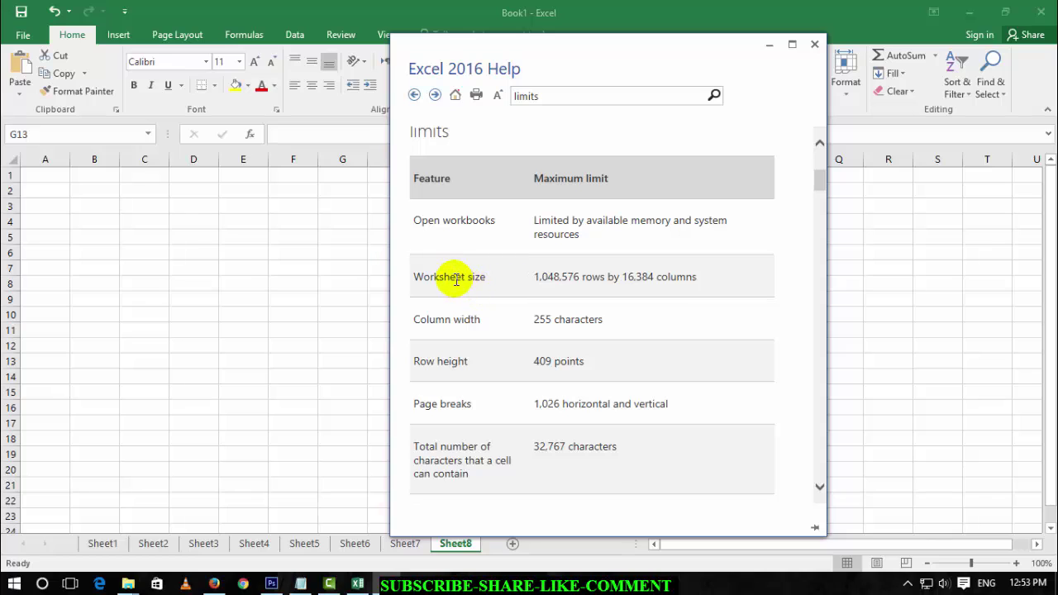
{"action": "left_click_drag", "start_coordinate": [522, 281], "coordinate": [688, 287]}
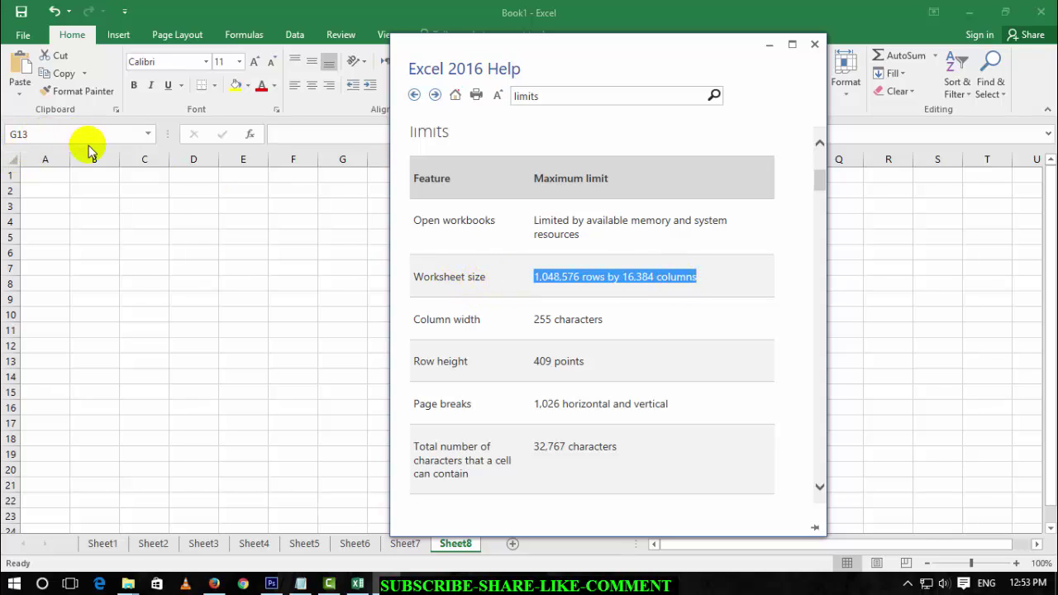
{"action": "left_click_drag", "start_coordinate": [534, 319], "coordinate": [603, 319]}
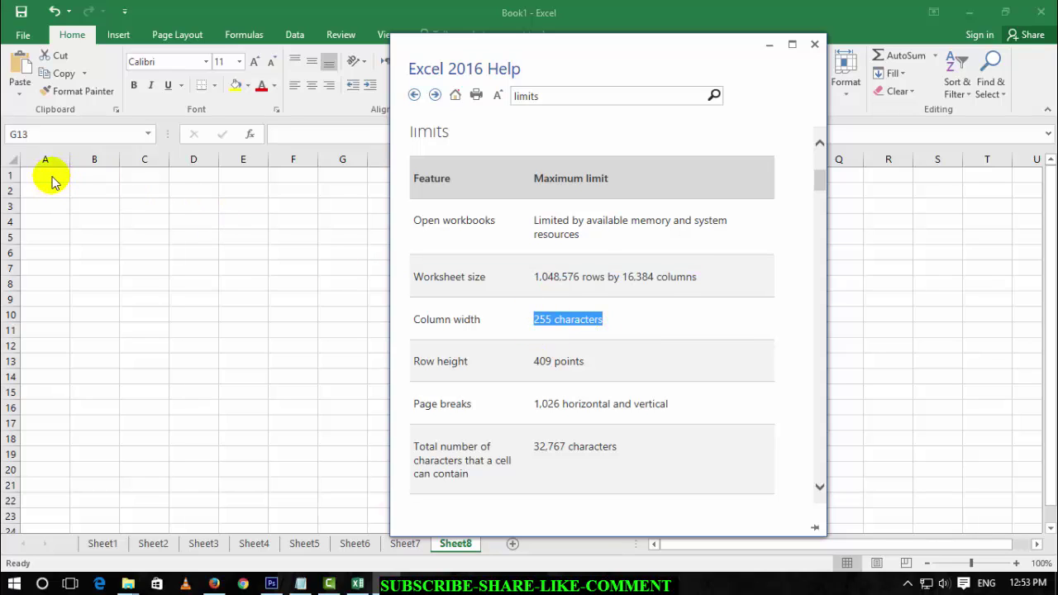
{"action": "left_click", "coordinate": [590, 332]}
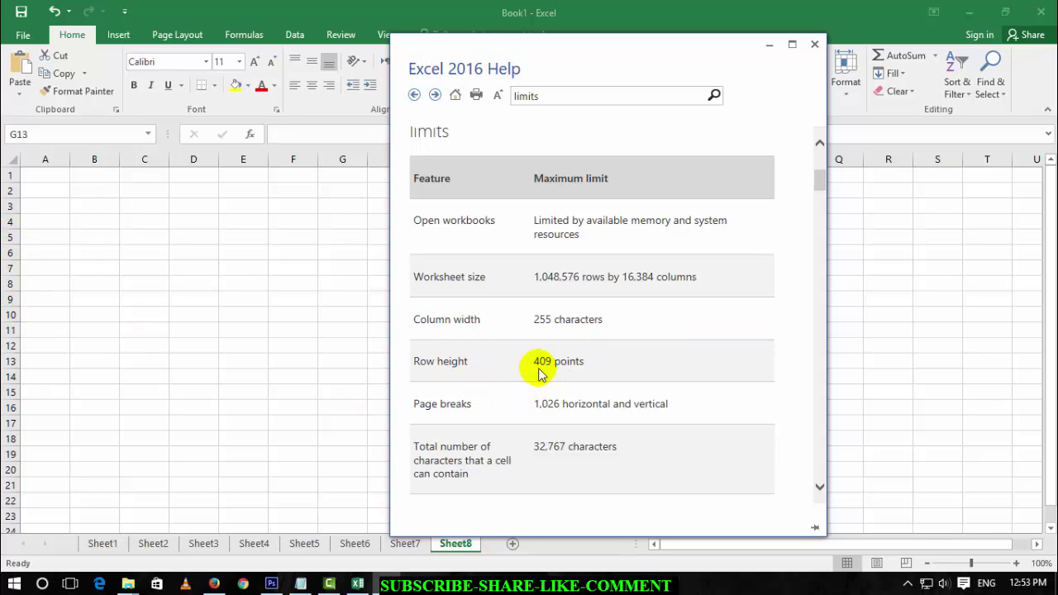
{"action": "left_click_drag", "start_coordinate": [530, 361], "coordinate": [594, 364]}
{"action": "scroll", "coordinate": [592, 369], "scroll_direction": "down", "scroll_amount": 1}
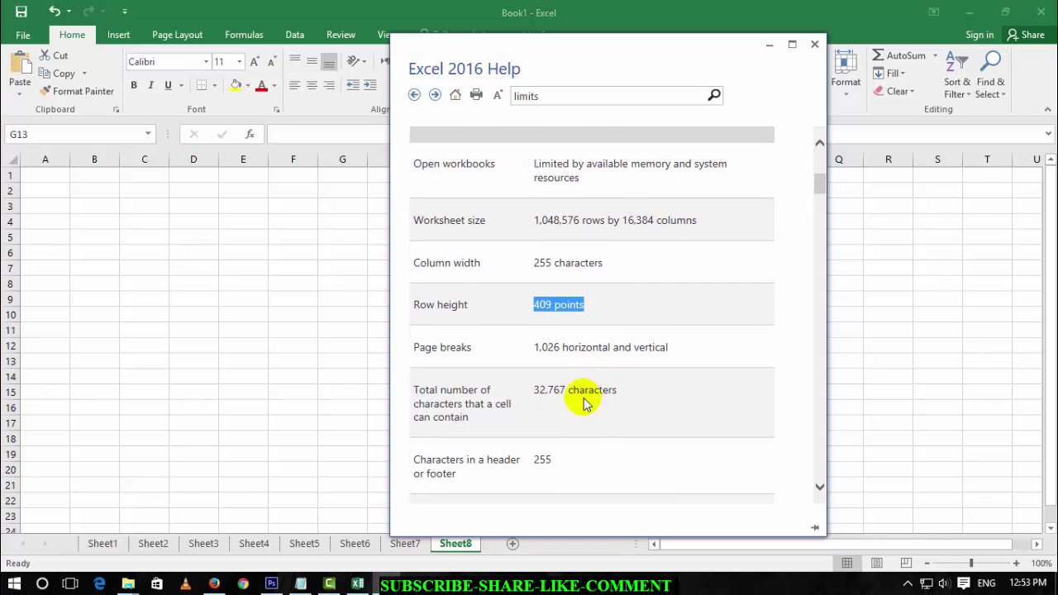
{"action": "scroll", "coordinate": [588, 369], "scroll_direction": "down", "scroll_amount": 1}
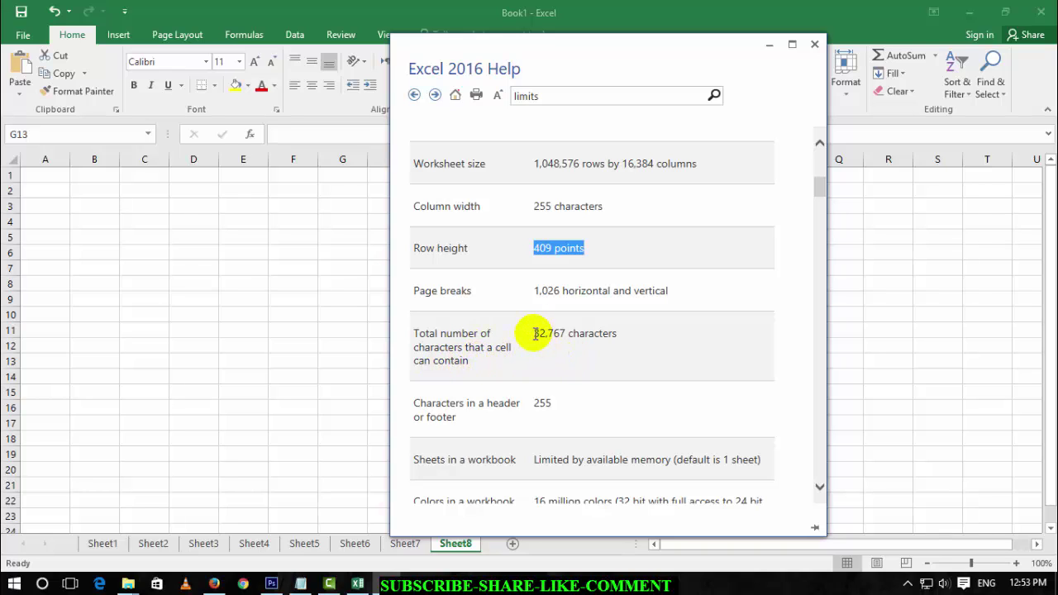
{"action": "left_click_drag", "start_coordinate": [536, 333], "coordinate": [644, 345]}
{"action": "scroll", "coordinate": [644, 345], "scroll_direction": "down", "scroll_amount": 1}
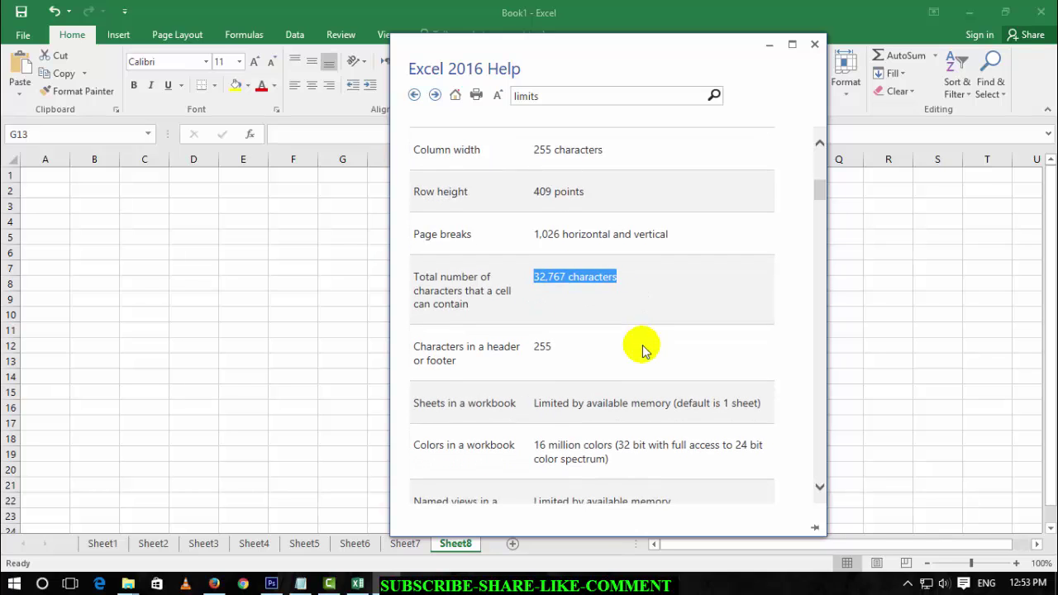
Step: Review the workbook limits for sheets, colors, styles and fonts, highlighting the entries for names and windows in a workbook
{"action": "scroll", "coordinate": [643, 347], "scroll_direction": "down", "scroll_amount": 2}
{"action": "scroll", "coordinate": [548, 339], "scroll_direction": "down", "scroll_amount": 2}
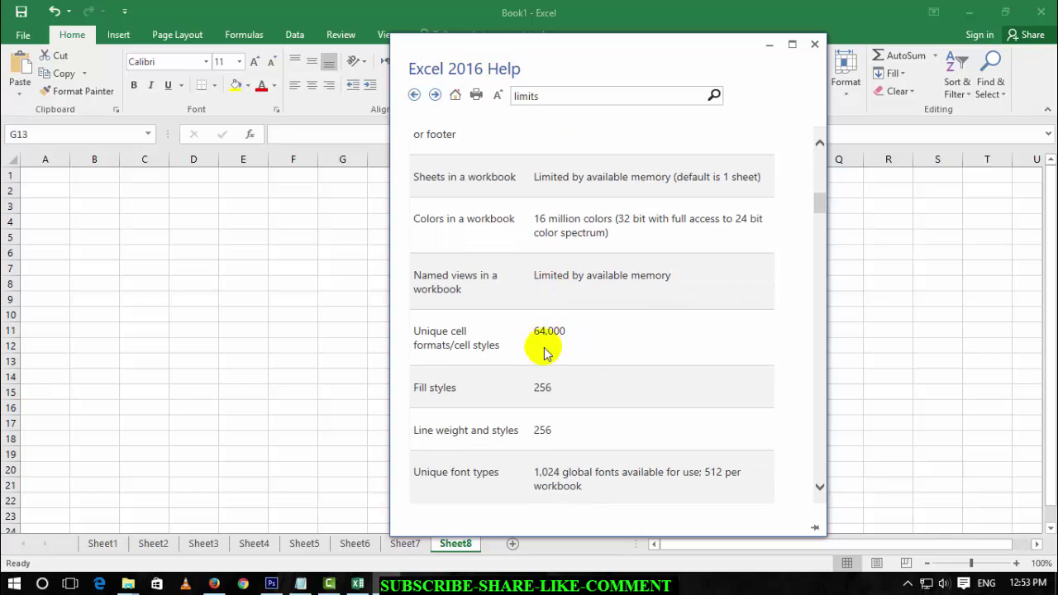
{"action": "scroll", "coordinate": [546, 348], "scroll_direction": "down", "scroll_amount": 1}
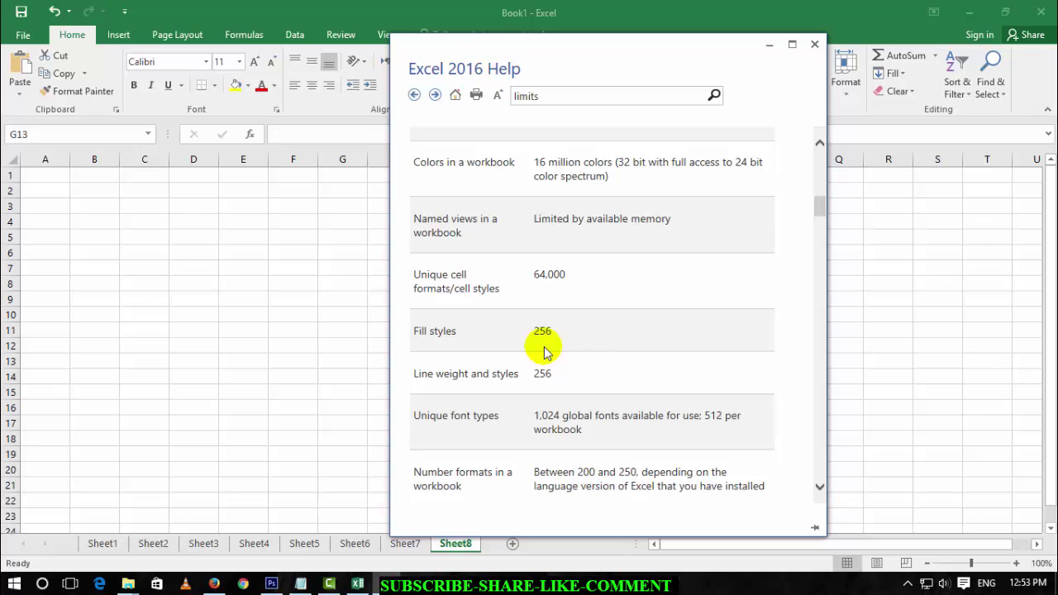
{"action": "scroll", "coordinate": [556, 322], "scroll_direction": "down", "scroll_amount": 2}
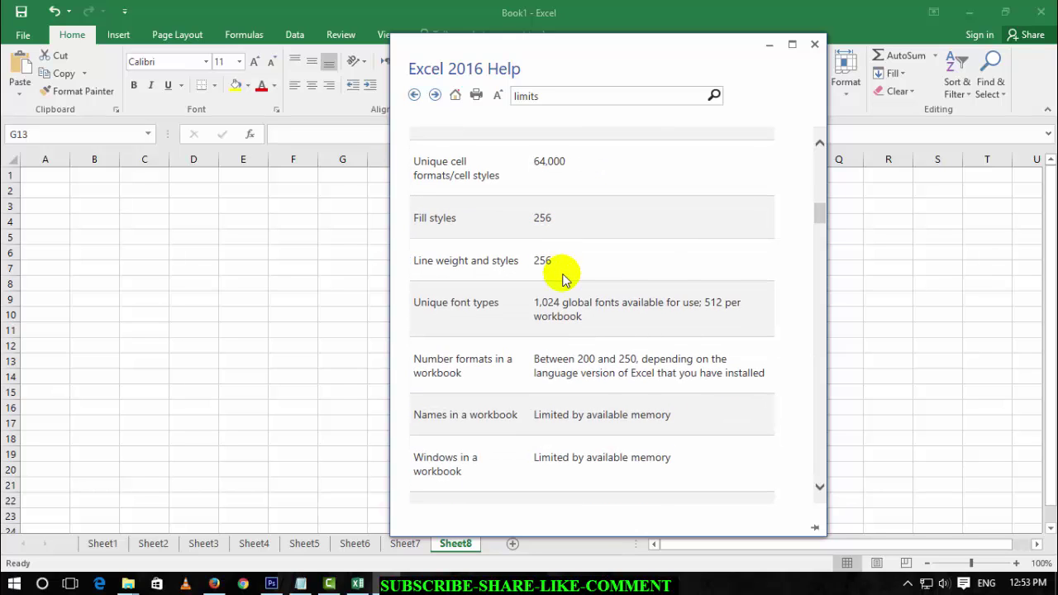
{"action": "scroll", "coordinate": [565, 278], "scroll_direction": "down", "scroll_amount": 2}
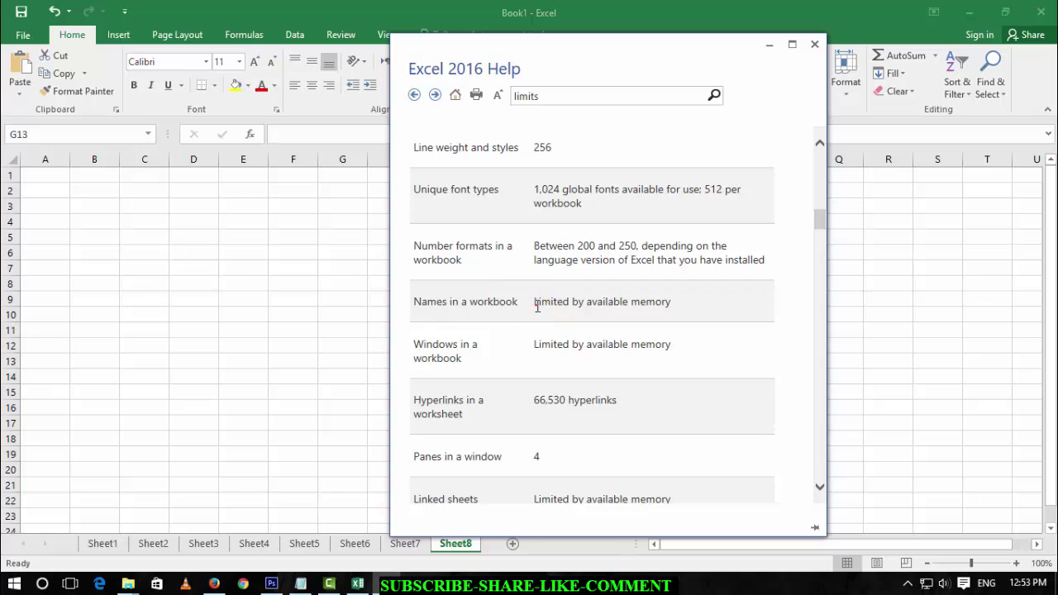
{"action": "left_click_drag", "start_coordinate": [535, 303], "coordinate": [676, 314]}
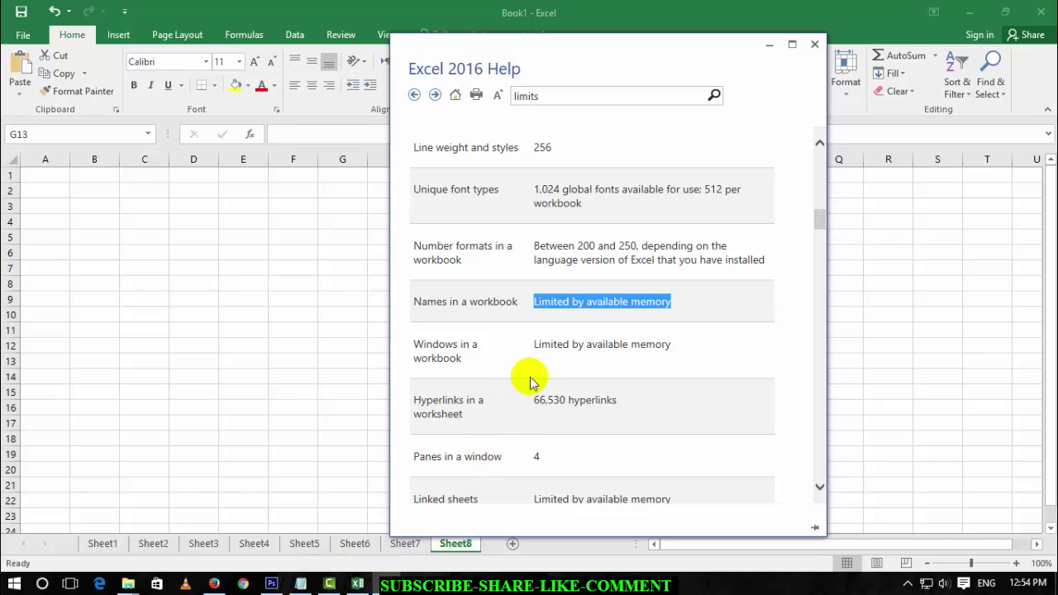
{"action": "left_click_drag", "start_coordinate": [538, 350], "coordinate": [693, 368]}
Step: Review the remaining limits from hyperlinks onward, highlighting the undo levels value, and close Help to return to cell A1
{"action": "scroll", "coordinate": [692, 363], "scroll_direction": "down", "scroll_amount": 1}
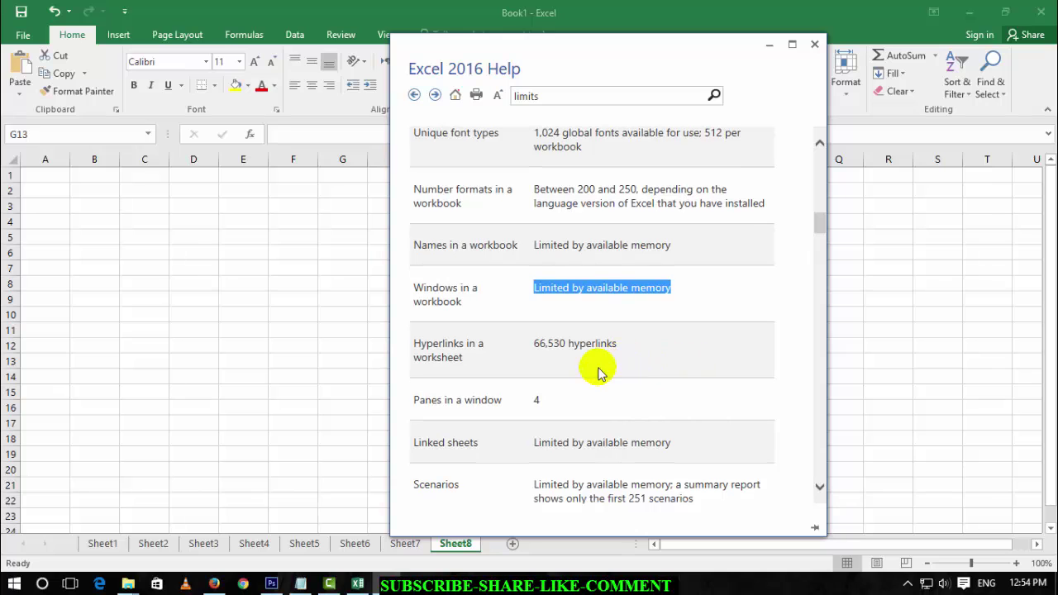
{"action": "scroll", "coordinate": [560, 362], "scroll_direction": "down", "scroll_amount": 1}
{"action": "scroll", "coordinate": [556, 360], "scroll_direction": "down", "scroll_amount": 2}
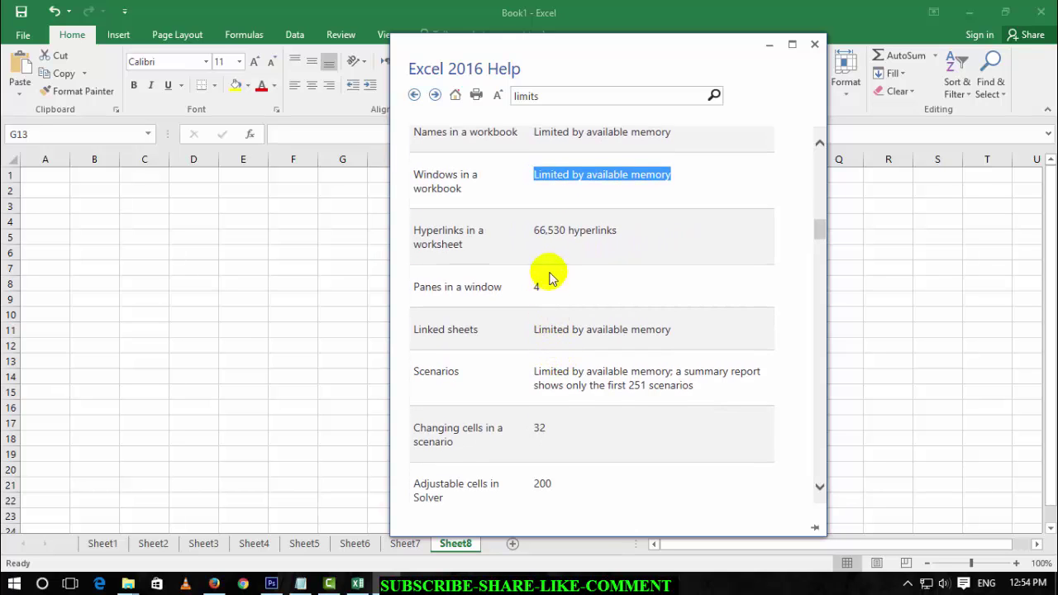
{"action": "scroll", "coordinate": [552, 281], "scroll_direction": "down", "scroll_amount": 5}
{"action": "scroll", "coordinate": [558, 310], "scroll_direction": "down", "scroll_amount": 1}
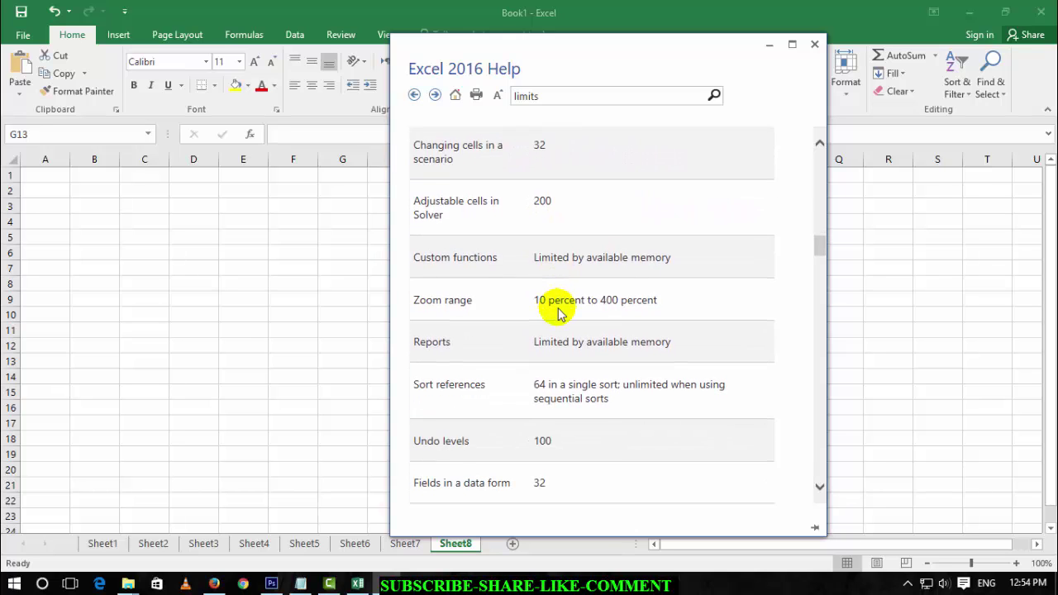
{"action": "double_click", "coordinate": [543, 440]}
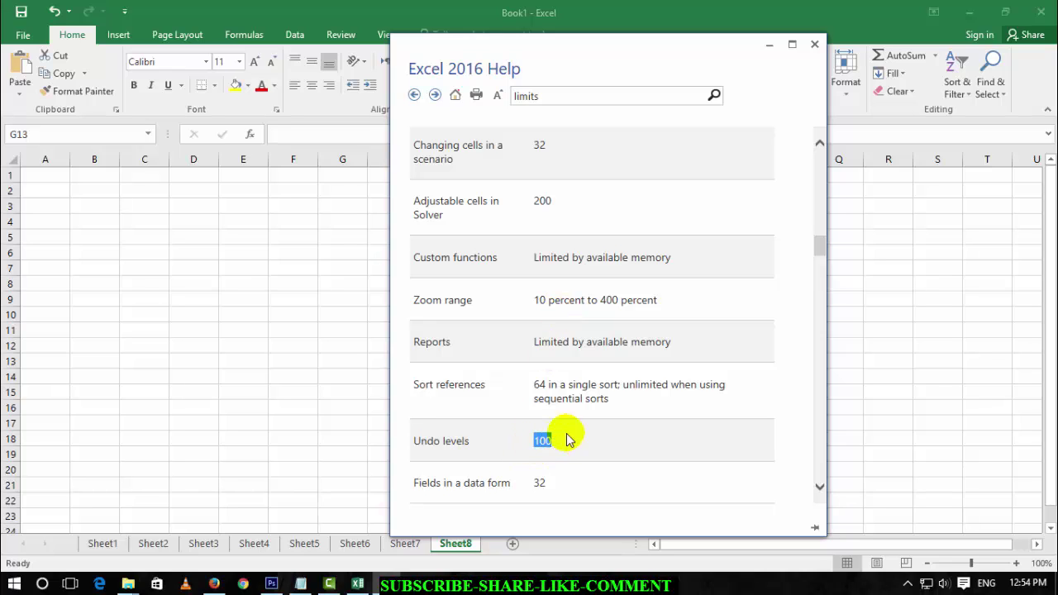
{"action": "scroll", "coordinate": [683, 219], "scroll_direction": "down", "scroll_amount": 3}
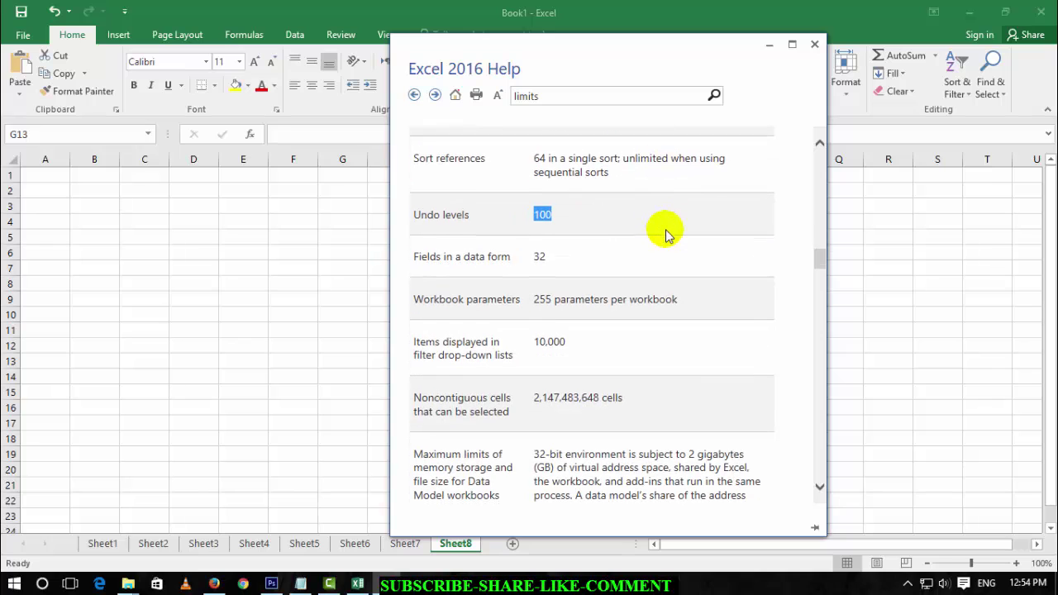
{"action": "left_click", "coordinate": [814, 44]}
{"action": "left_click", "coordinate": [47, 178]}
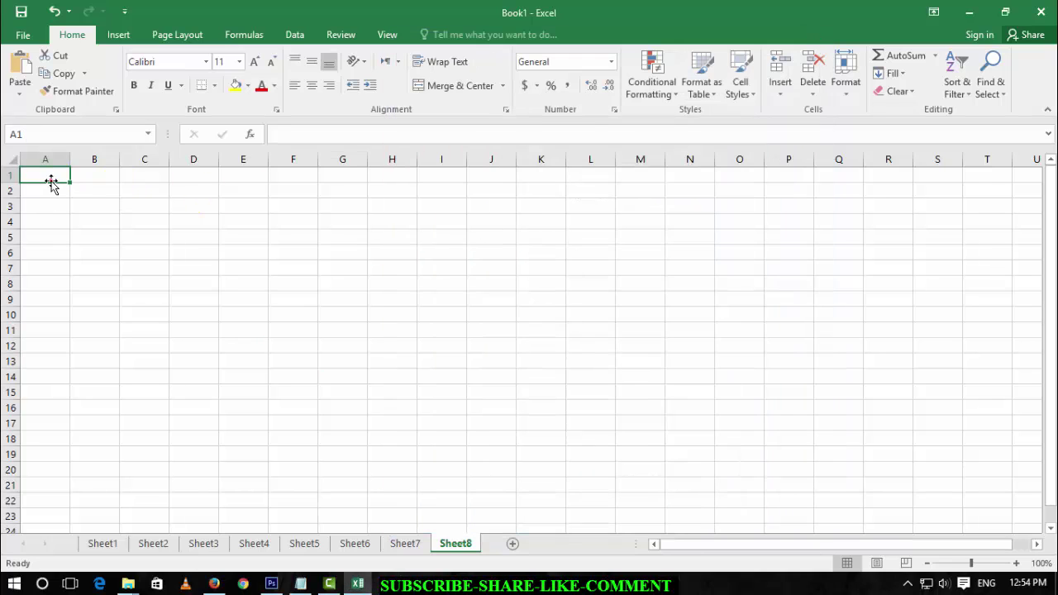
Step: Enter "dfsdf" in cell A1 and widen column A to several times its width
{"action": "type", "text": "dfsdf"}
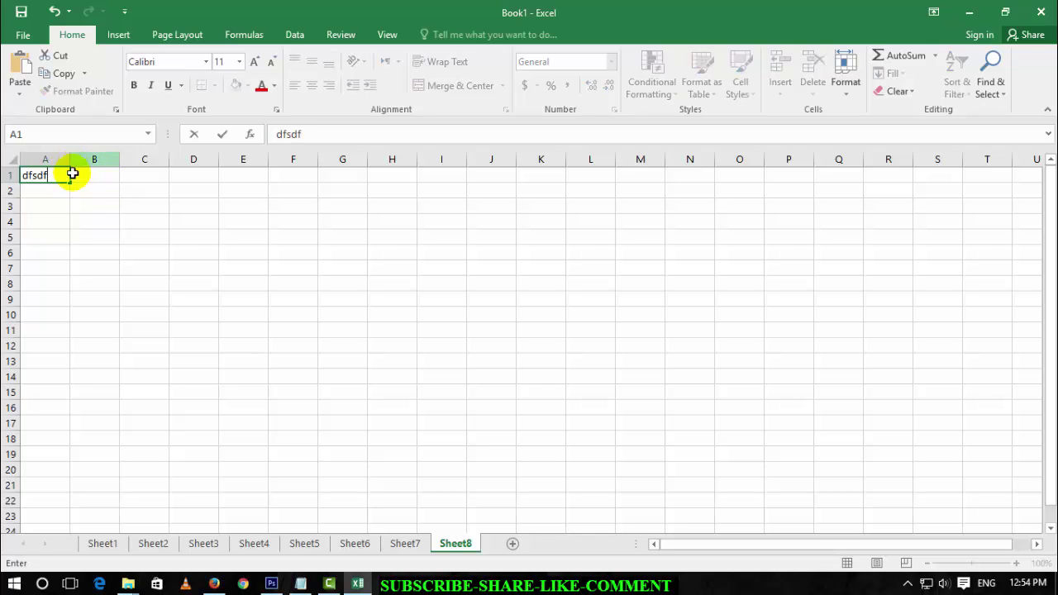
{"action": "left_click", "coordinate": [87, 210]}
{"action": "left_click", "coordinate": [59, 176]}
{"action": "left_click_drag", "start_coordinate": [70, 160], "coordinate": [194, 160]}
{"action": "left_click_drag", "start_coordinate": [430, 205], "coordinate": [431, 204]}
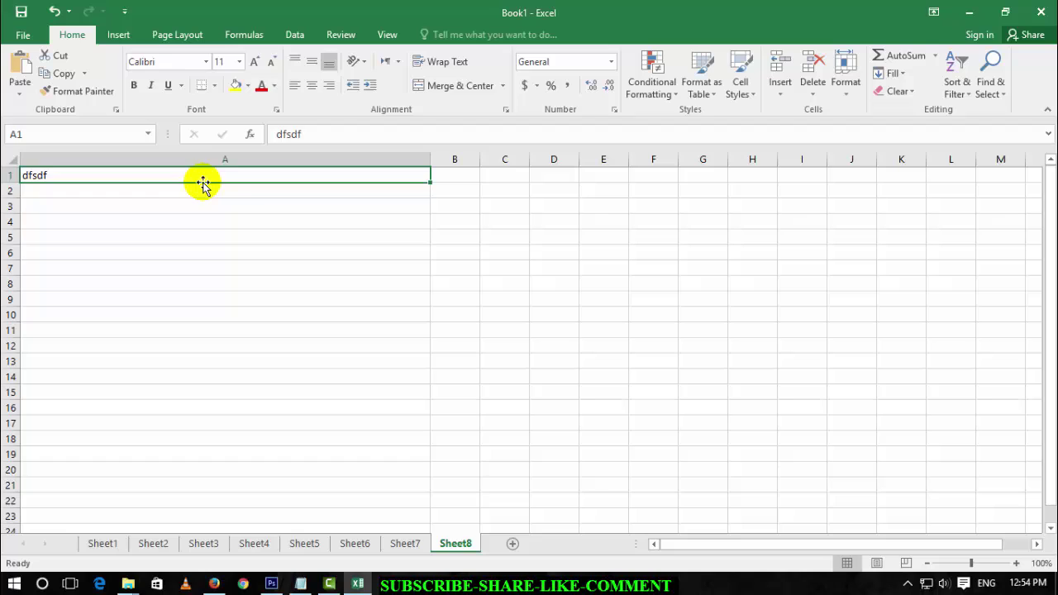
{"action": "left_click", "coordinate": [201, 254]}
{"action": "left_click", "coordinate": [132, 178]}
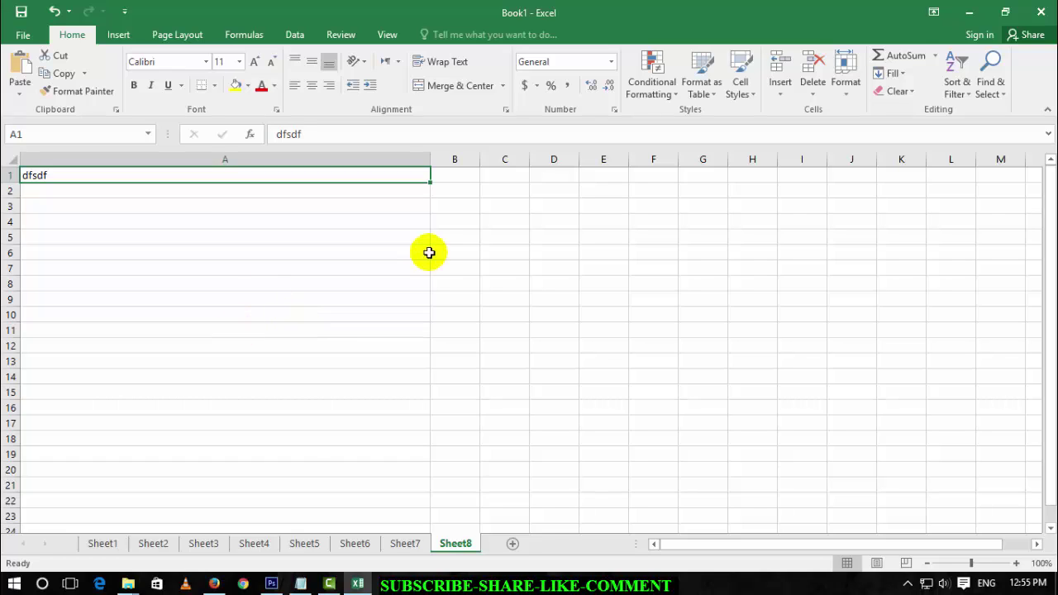
Step: Narrow column A to under a third of its width, leaving it wider than the other columns
{"action": "left_click_drag", "start_coordinate": [431, 162], "coordinate": [152, 163]}
{"action": "left_click", "coordinate": [196, 226]}
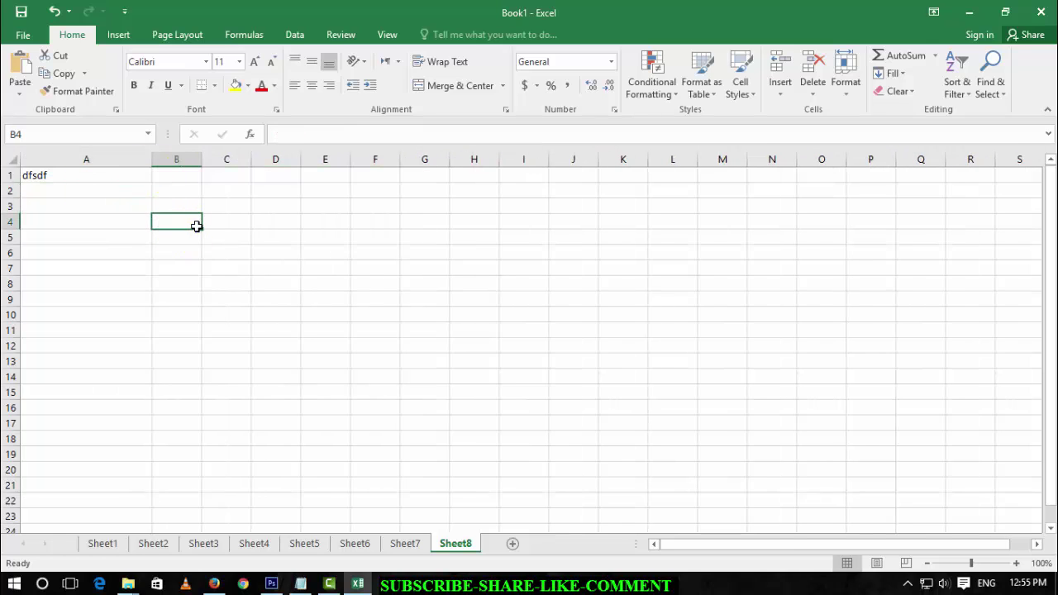
{"action": "left_click", "coordinate": [286, 281]}
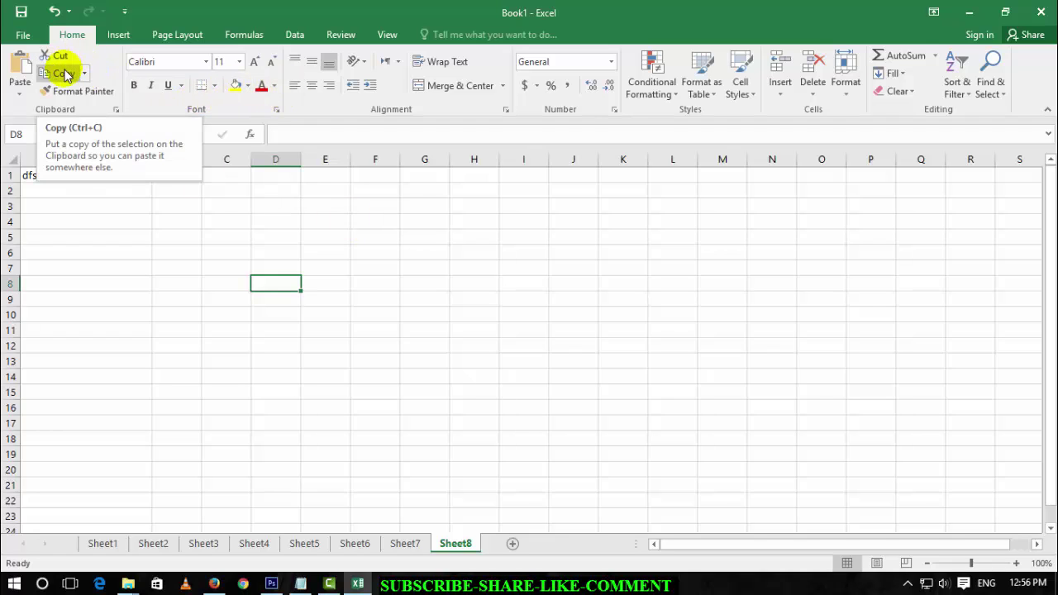
{"action": "left_click", "coordinate": [956, 91]}
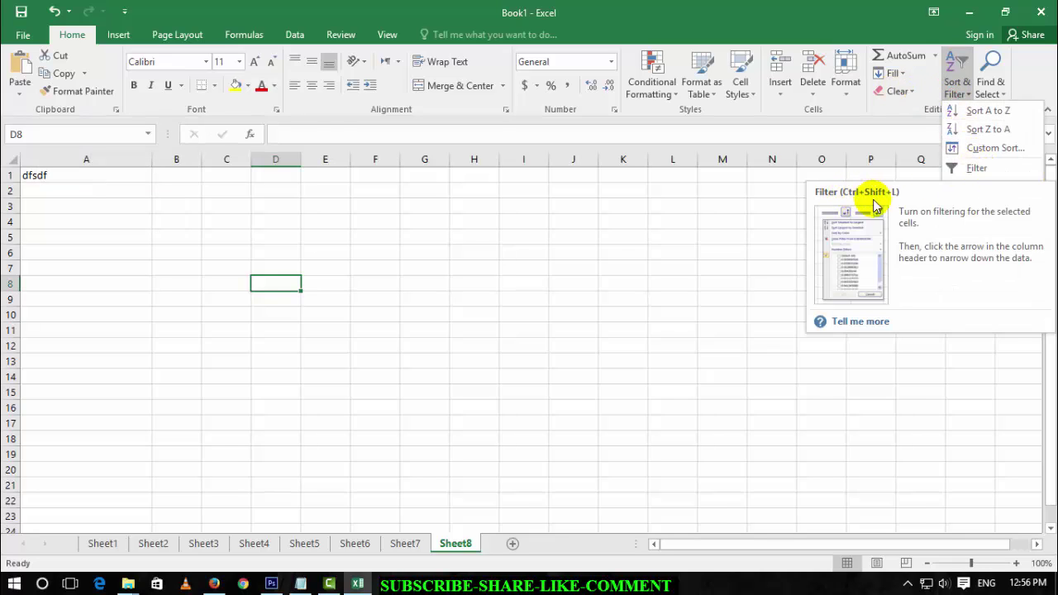
{"action": "left_click", "coordinate": [383, 279]}
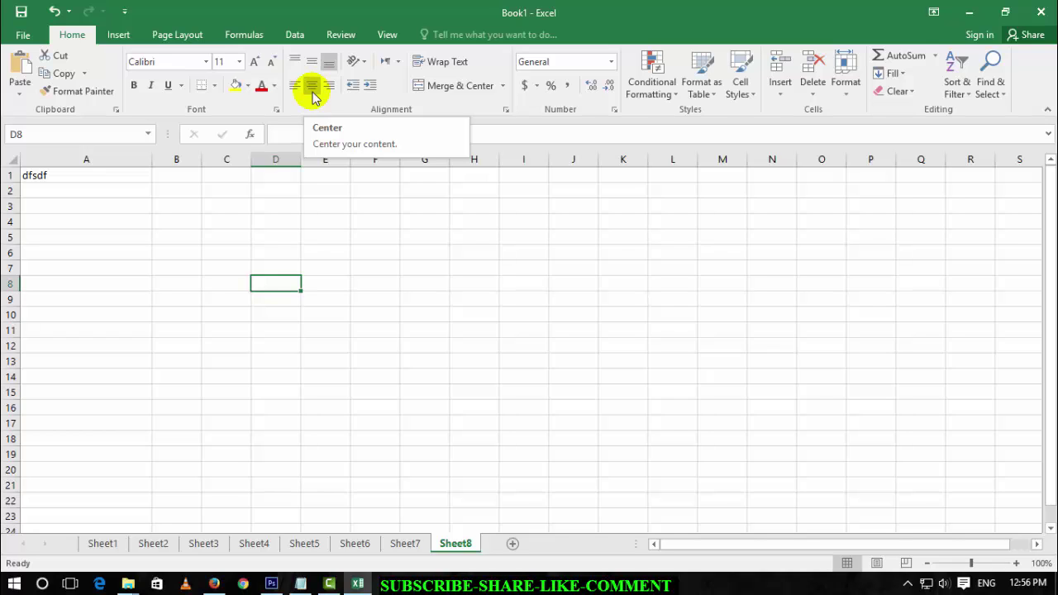
{"action": "left_click", "coordinate": [307, 313]}
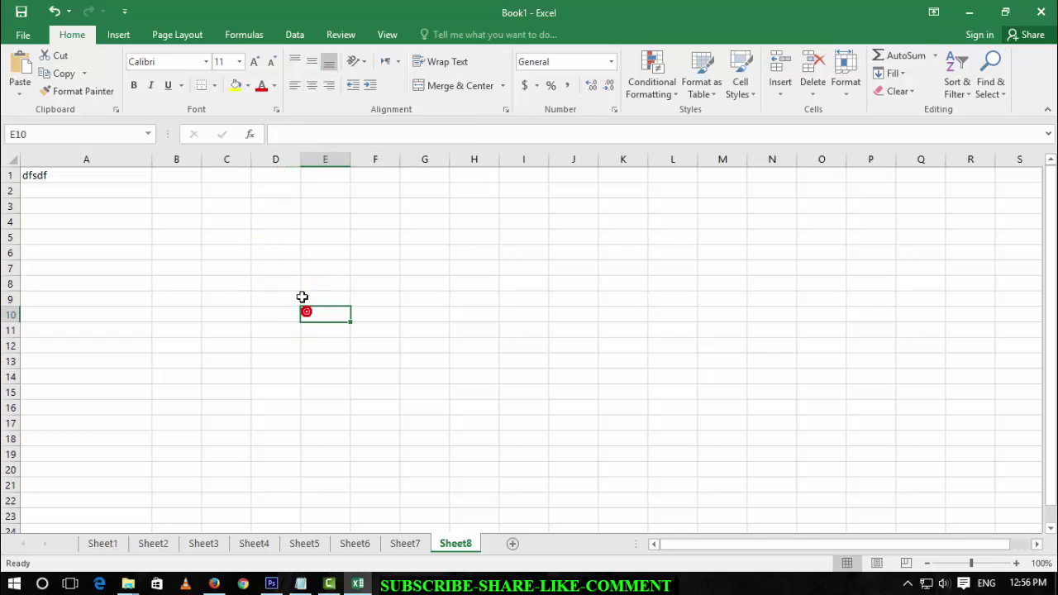
{"action": "left_click_drag", "start_coordinate": [191, 221], "coordinate": [495, 439]}
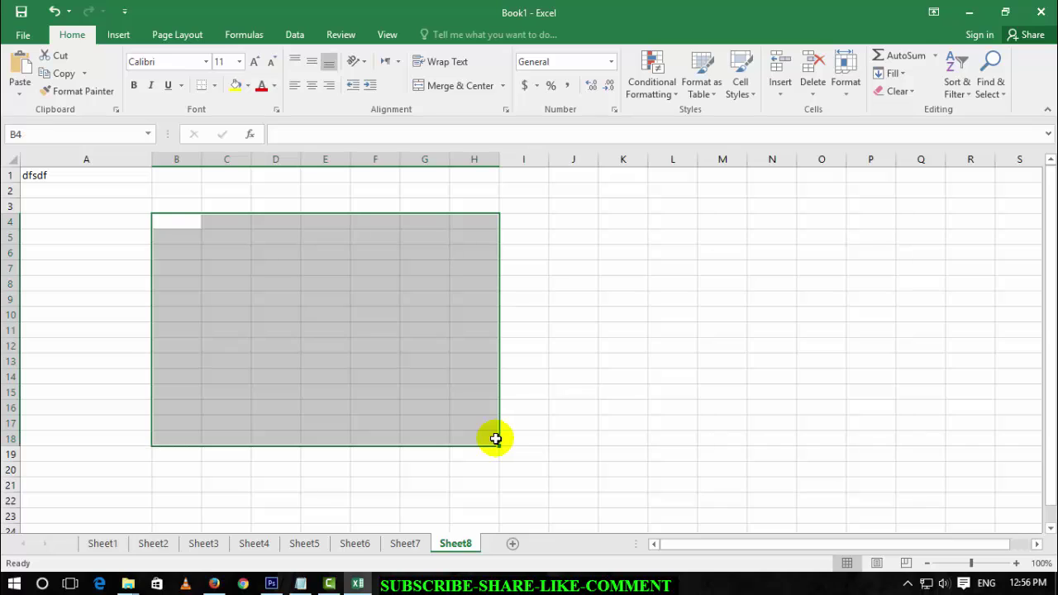
{"action": "left_click", "coordinate": [213, 86]}
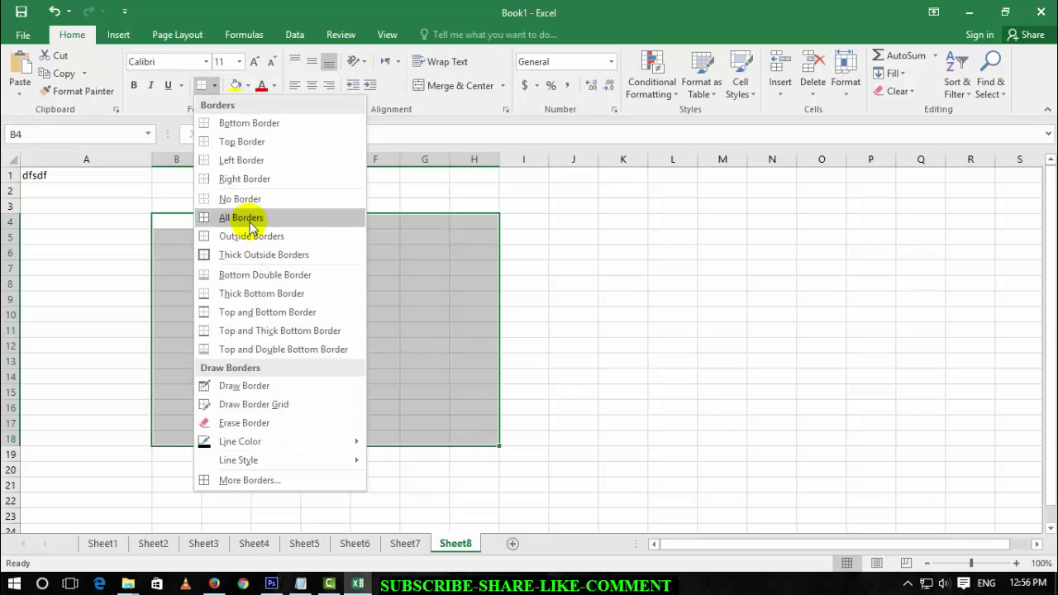
{"action": "left_click", "coordinate": [427, 300]}
{"action": "left_click", "coordinate": [655, 343]}
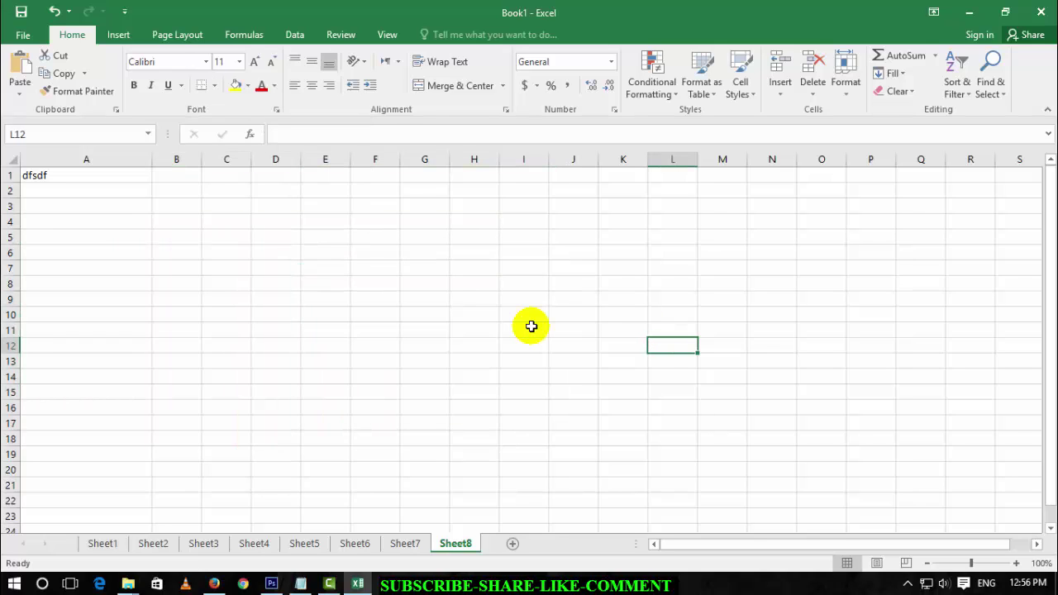
Step: Apply All Borders to the range D9:I18 using the ribbon's keyboard access
{"action": "key", "text": "alt"}
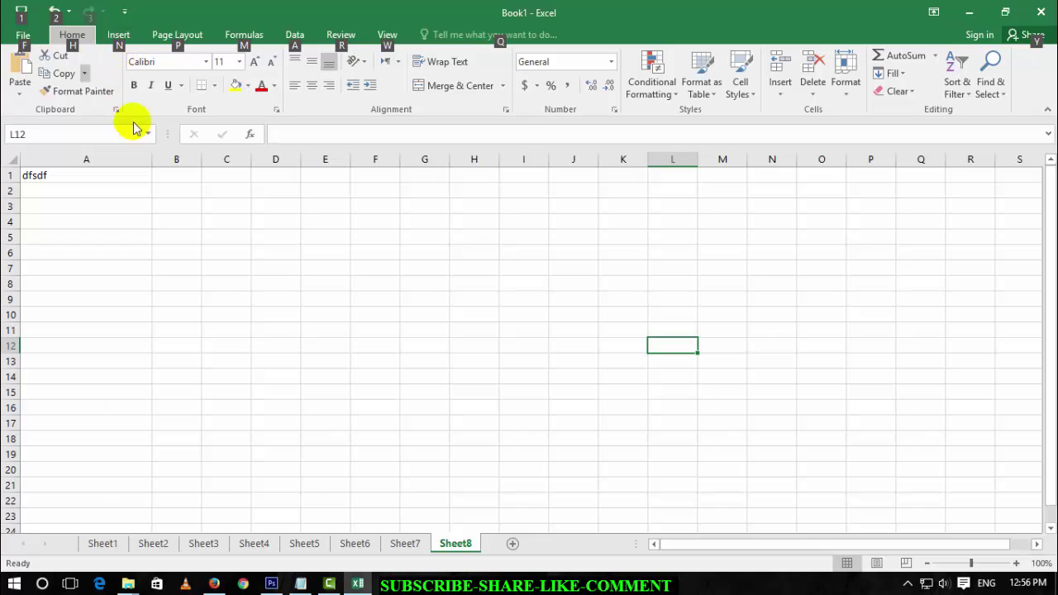
{"action": "left_click_drag", "start_coordinate": [275, 298], "coordinate": [512, 443]}
{"action": "key", "text": "alt"}
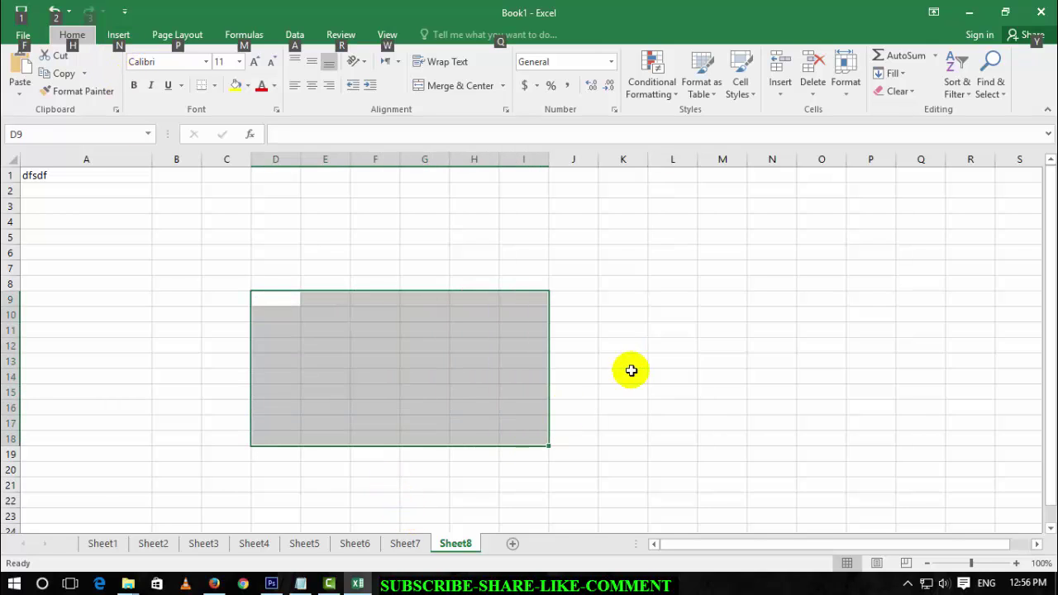
{"action": "key", "text": "h"}
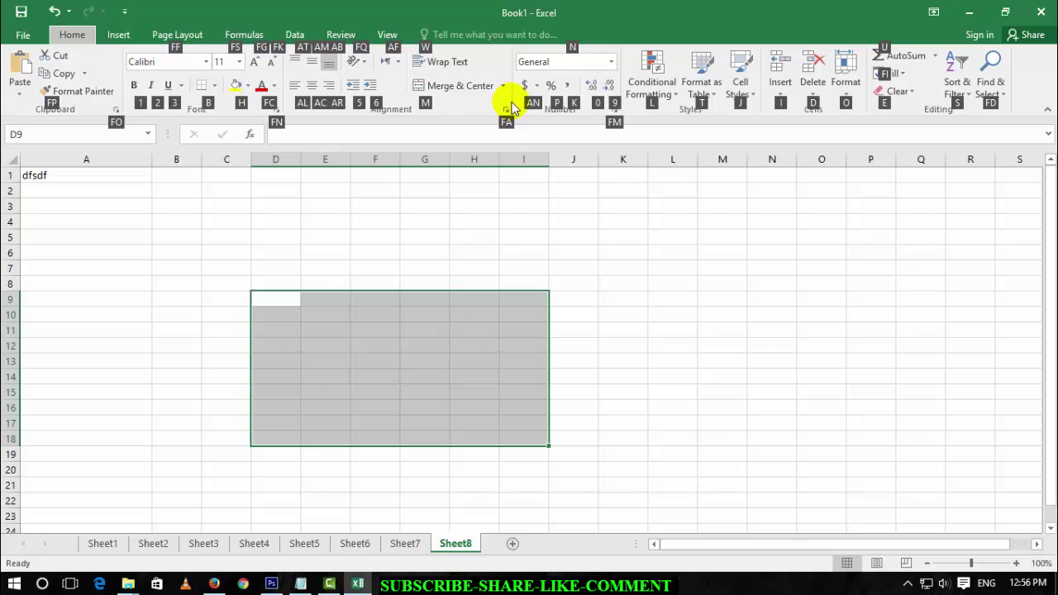
{"action": "key", "text": "b"}
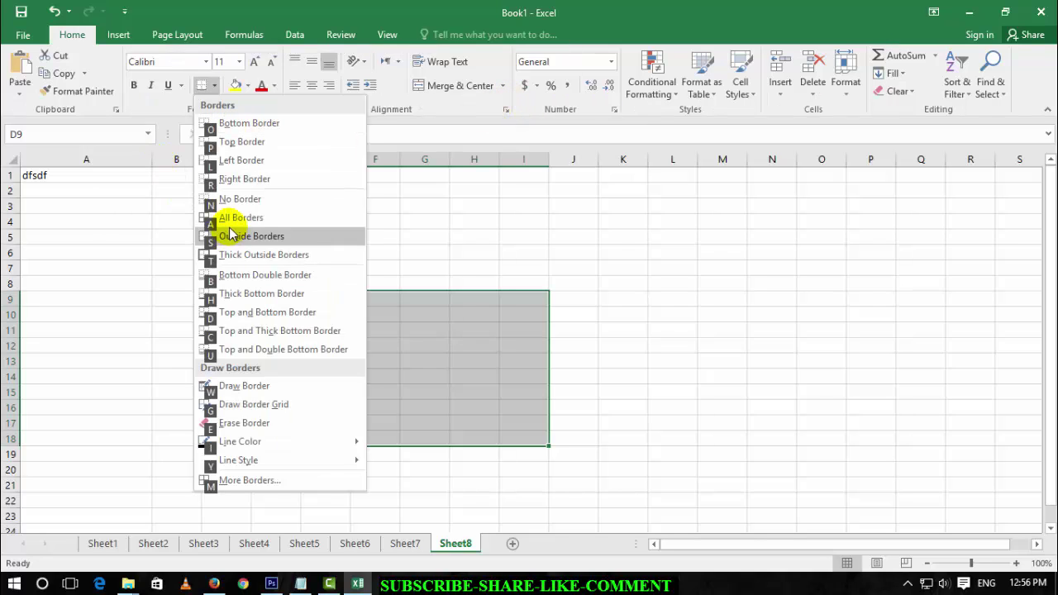
{"action": "key", "text": "a"}
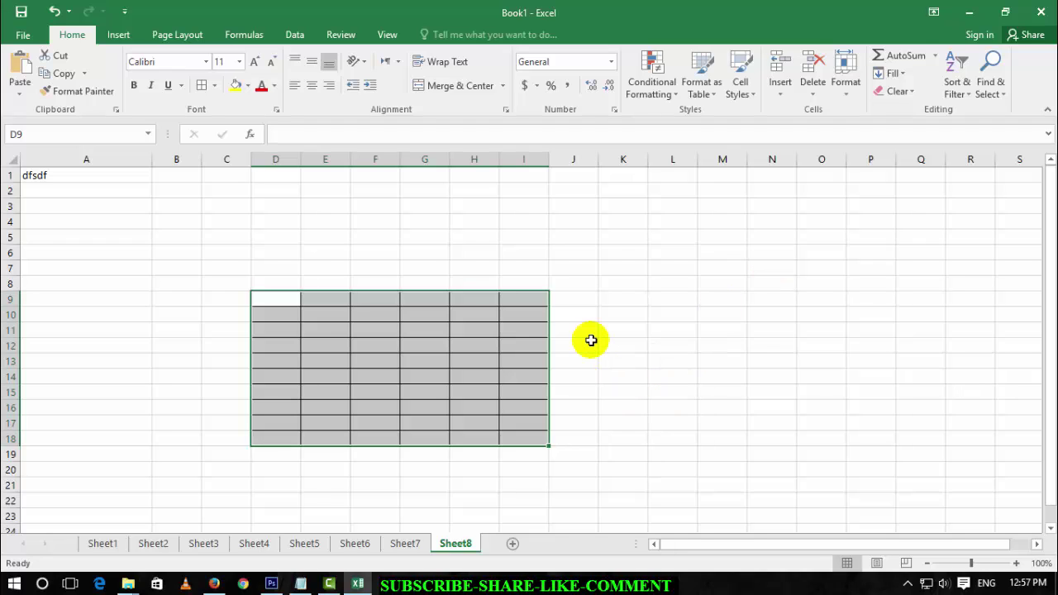
Step: Apply All Borders to the range L6:P20 and deselect it
{"action": "left_click_drag", "start_coordinate": [672, 252], "coordinate": [871, 470]}
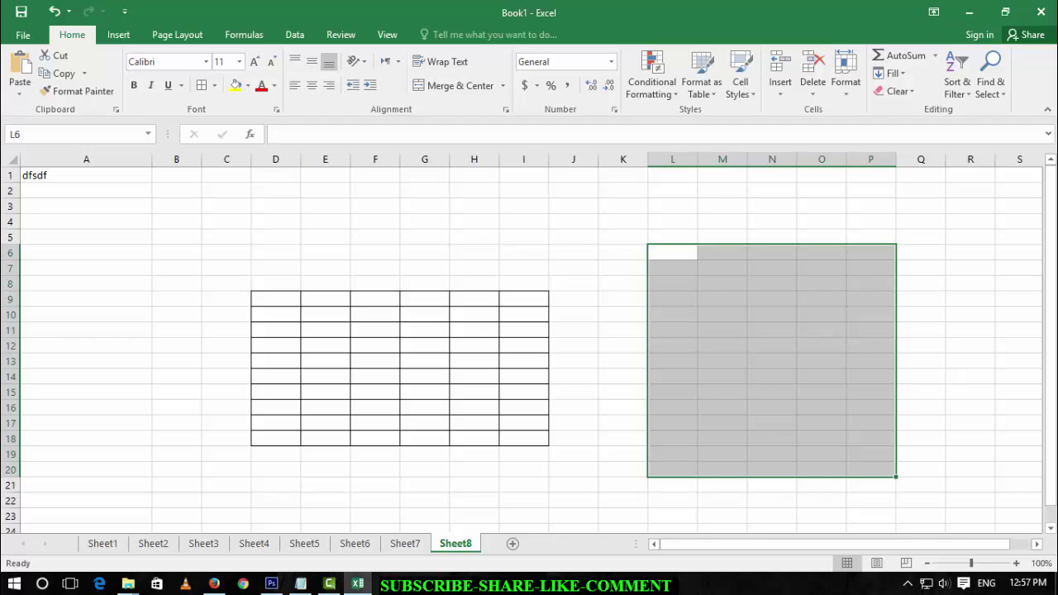
{"action": "key", "text": "alt"}
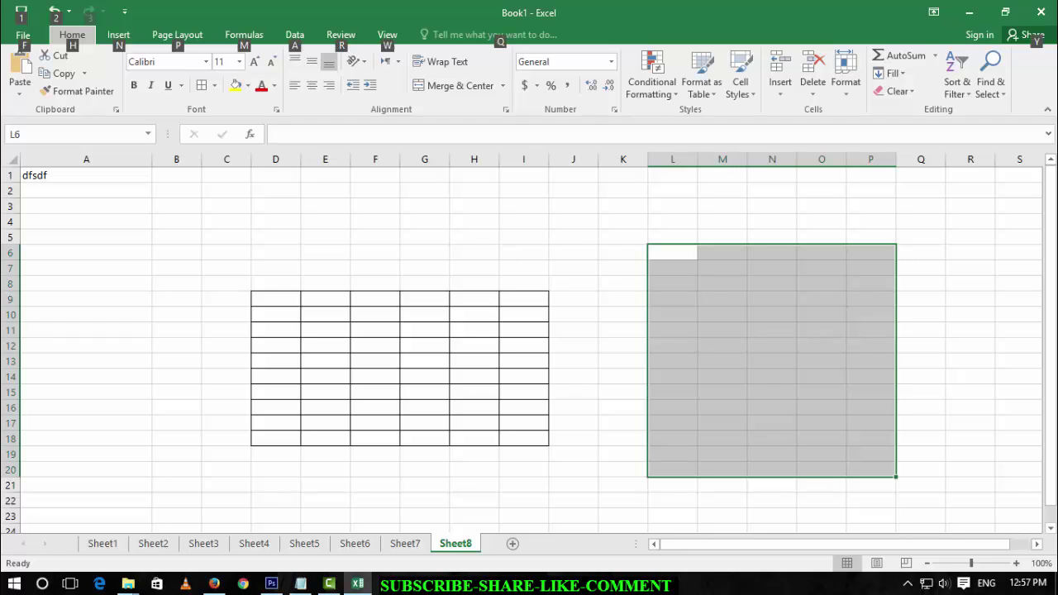
{"action": "key", "text": "h"}
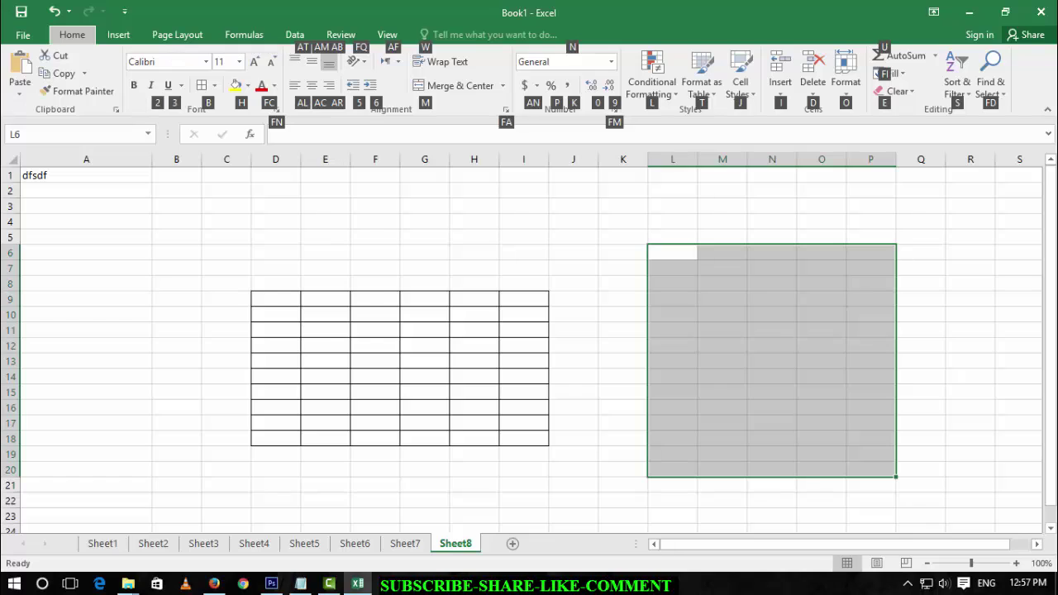
{"action": "key", "text": "b"}
{"action": "key", "text": "a"}
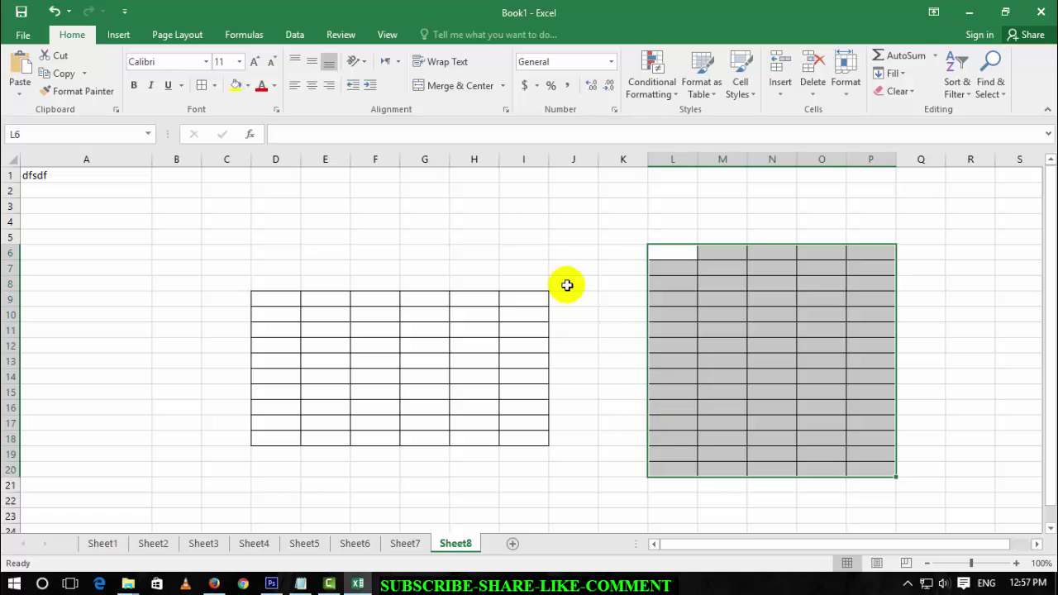
{"action": "left_click", "coordinate": [532, 252]}
{"action": "scroll", "coordinate": [562, 276], "scroll_direction": "down", "scroll_amount": 5}
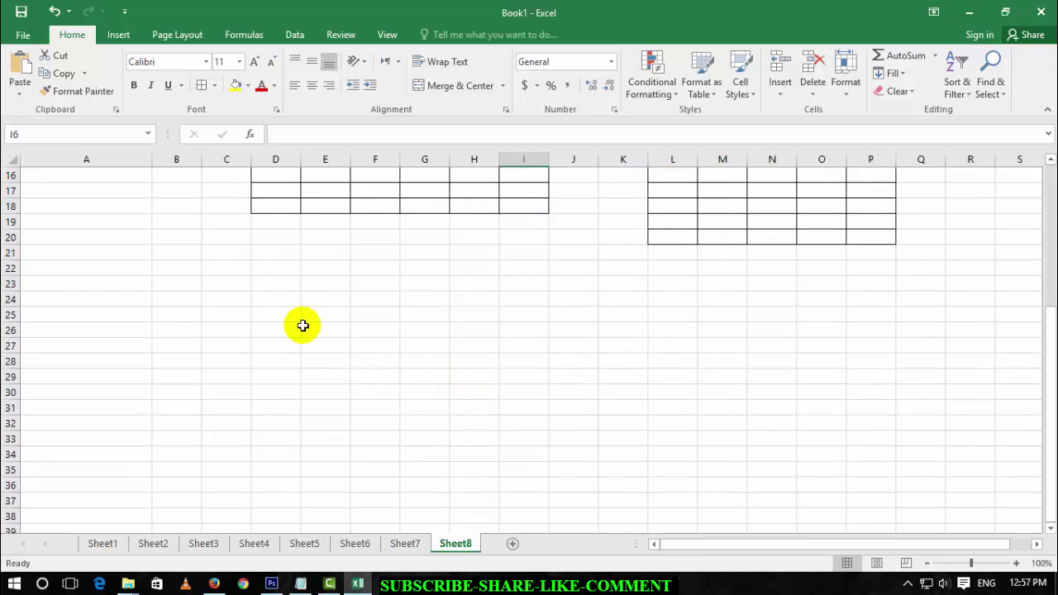
{"action": "left_click_drag", "start_coordinate": [279, 299], "coordinate": [432, 425]}
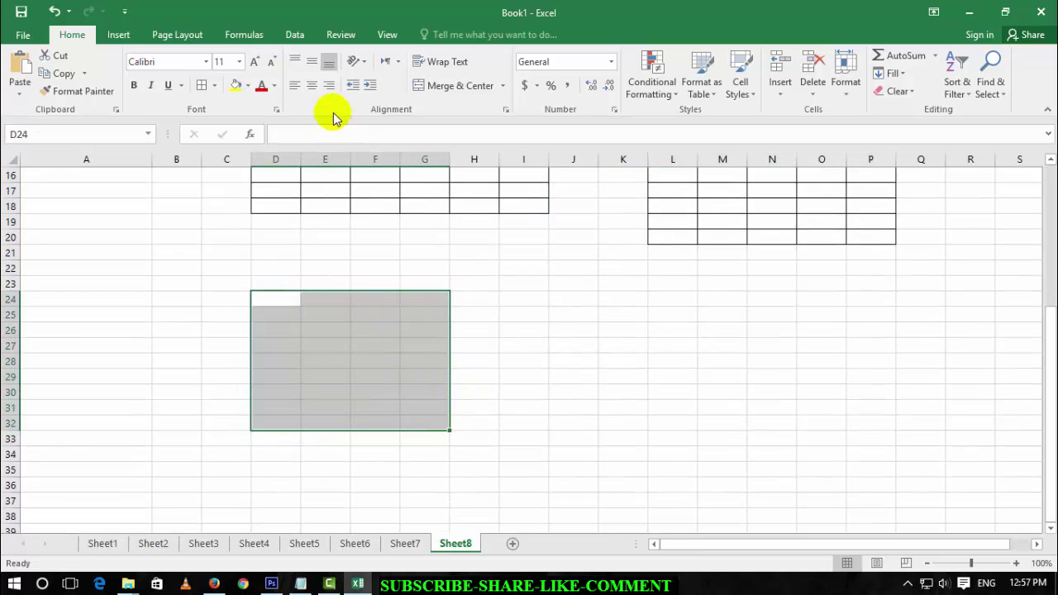
{"action": "left_click", "coordinate": [408, 334]}
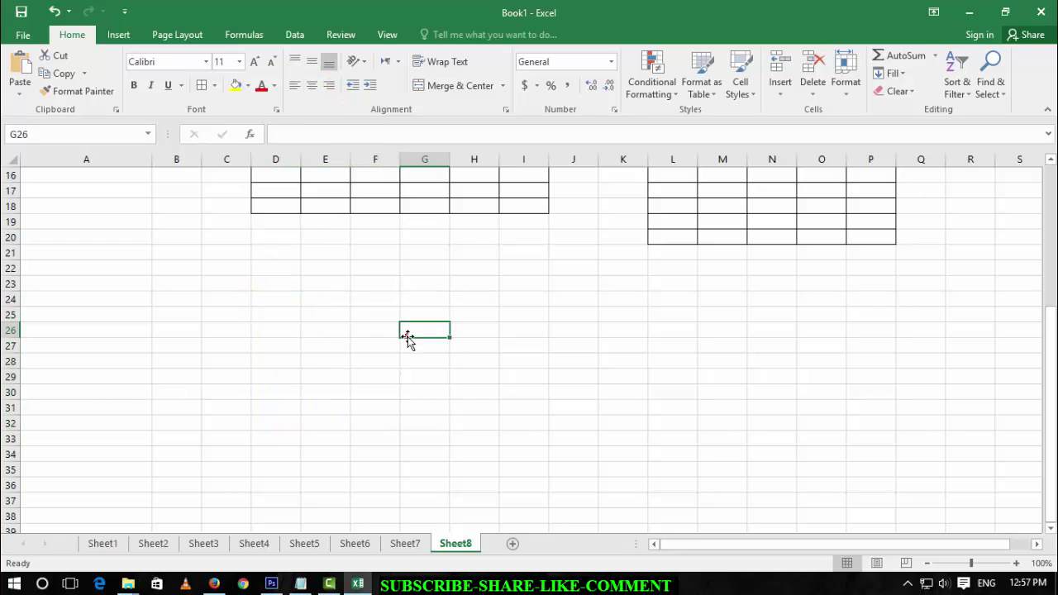
Step: Show the page layout commands with their key tips, and return to cell G4 above the bordered tables
{"action": "key", "text": "alt"}
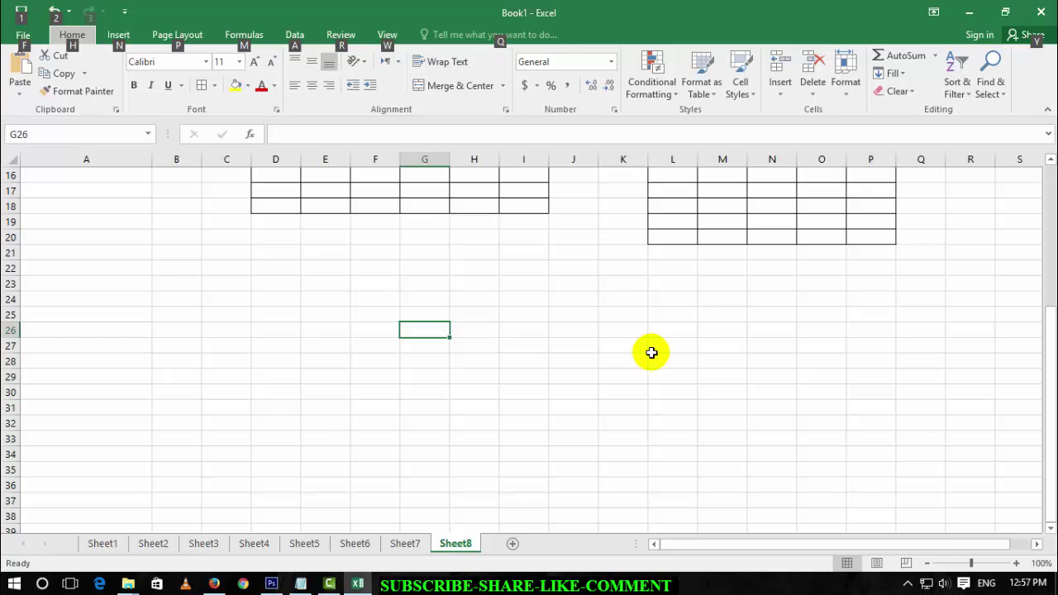
{"action": "key", "text": "p"}
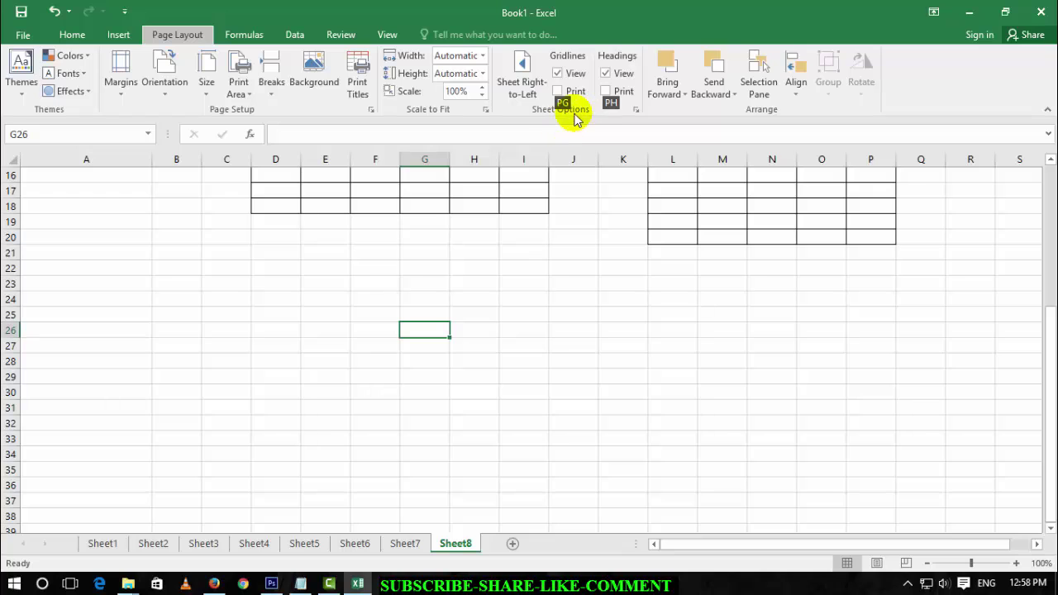
{"action": "left_click", "coordinate": [444, 298]}
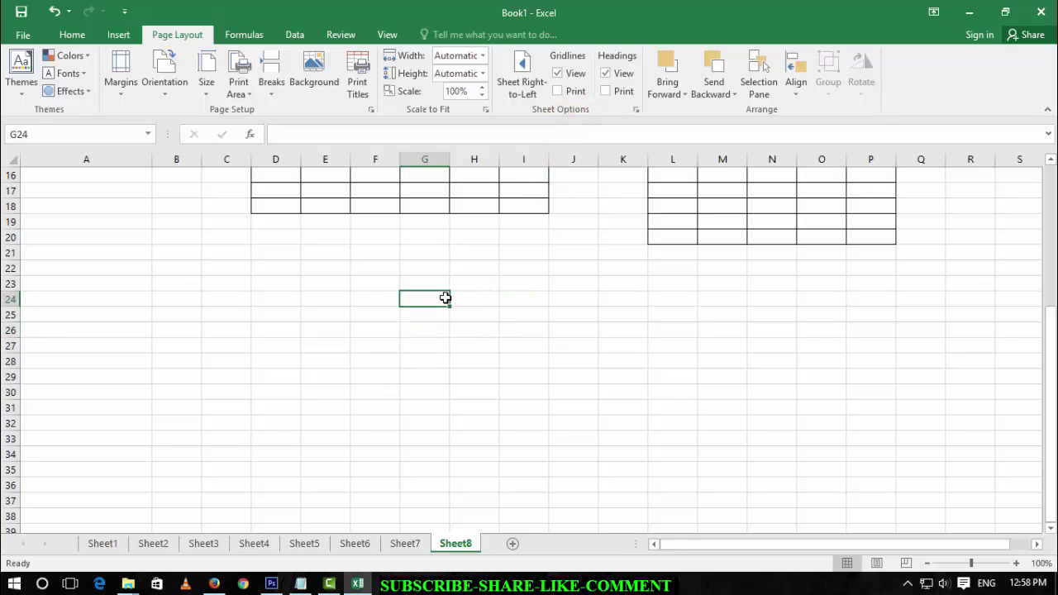
{"action": "scroll", "coordinate": [406, 327], "scroll_direction": "up", "scroll_amount": 2}
{"action": "scroll", "coordinate": [402, 342], "scroll_direction": "up", "scroll_amount": 2}
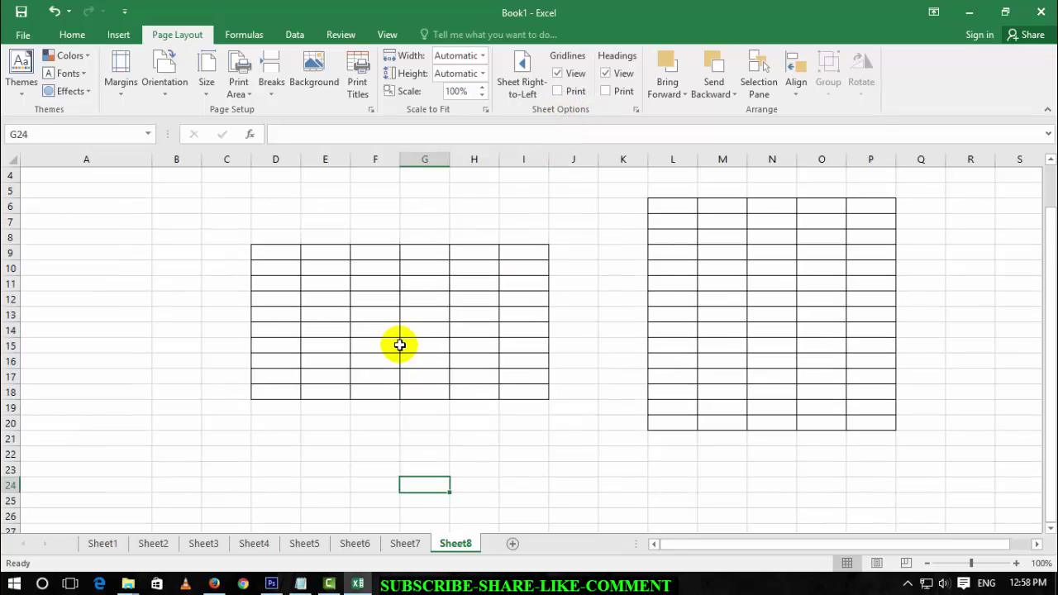
{"action": "scroll", "coordinate": [399, 344], "scroll_direction": "up", "scroll_amount": 1}
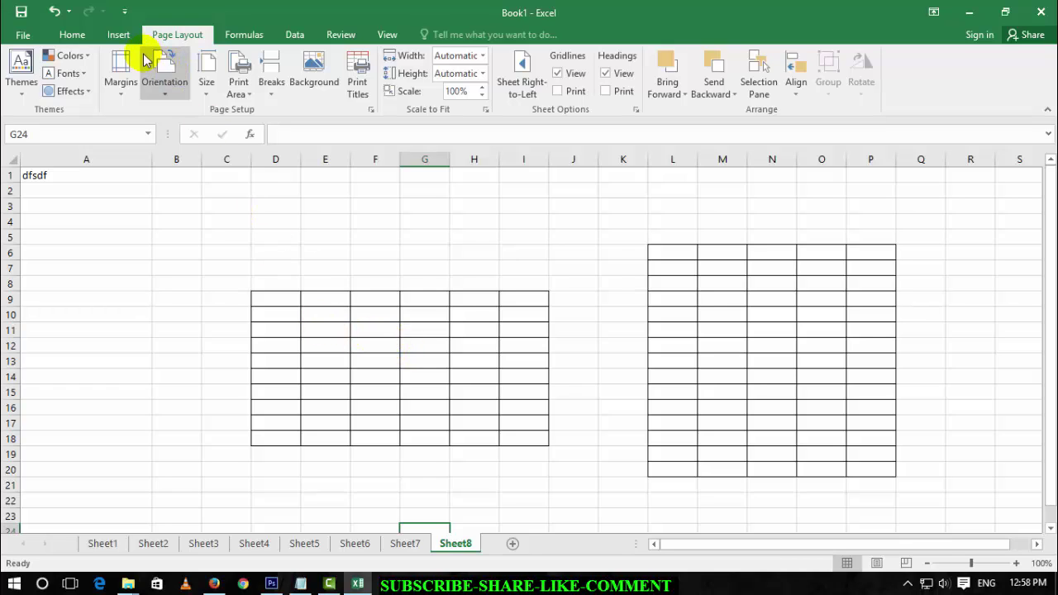
{"action": "left_click", "coordinate": [406, 222]}
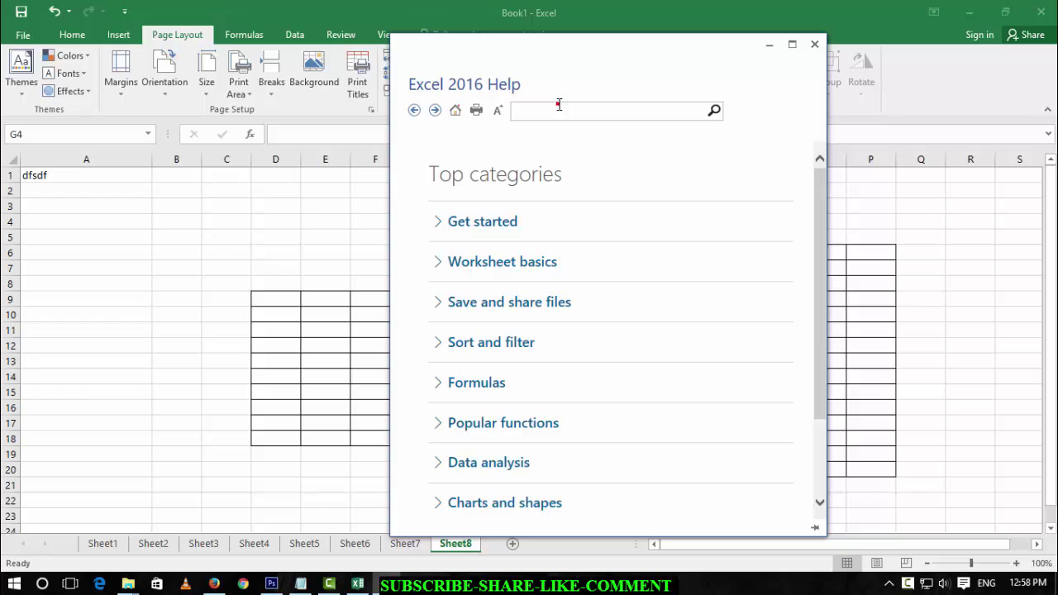
Step: Search Excel Help for "shortcuts" and open the article "Keyboard shortcuts in Excel 2016 for Windows"
{"action": "left_click", "coordinate": [559, 104]}
{"action": "type", "text": "shortcut"}
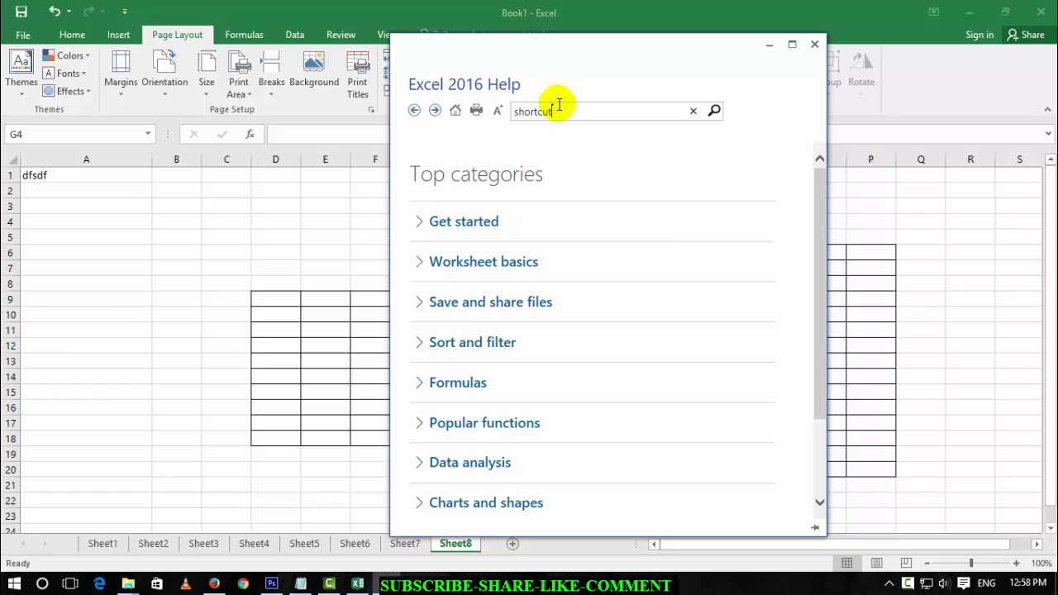
{"action": "type", "text": "s"}
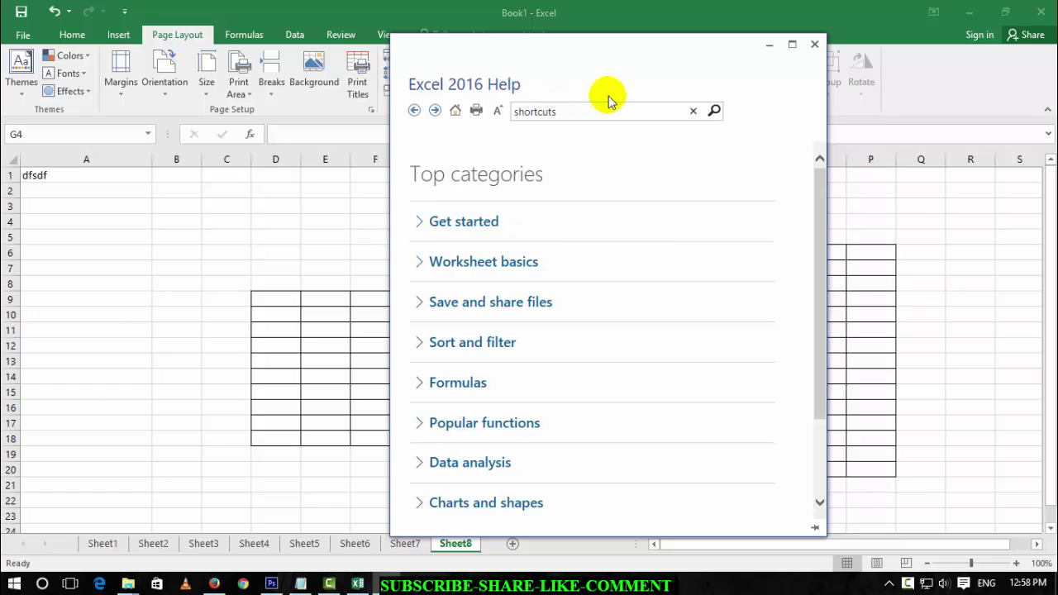
{"action": "left_click", "coordinate": [716, 113]}
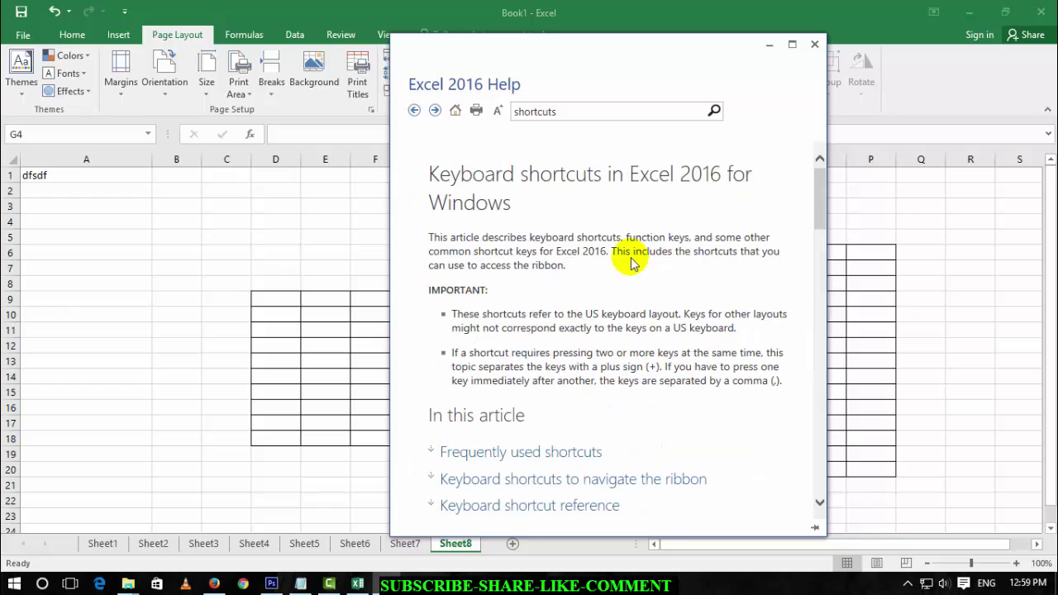
Step: Read through the frequently used shortcuts and the ribbon navigation sections of the keyboard shortcuts article, and close Help
{"action": "scroll", "coordinate": [615, 301], "scroll_direction": "down", "scroll_amount": 3}
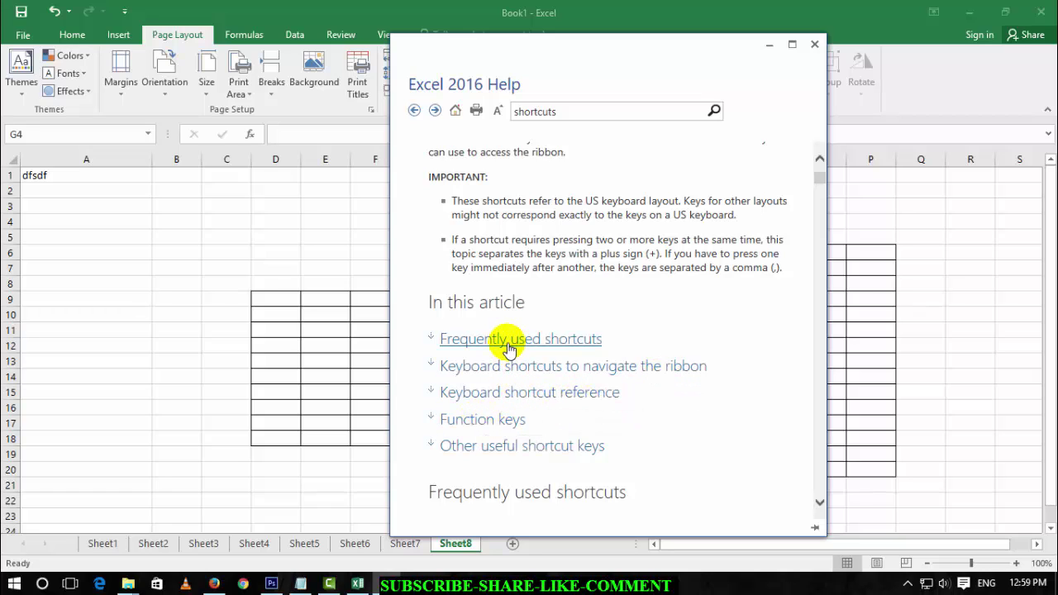
{"action": "left_click", "coordinate": [554, 339]}
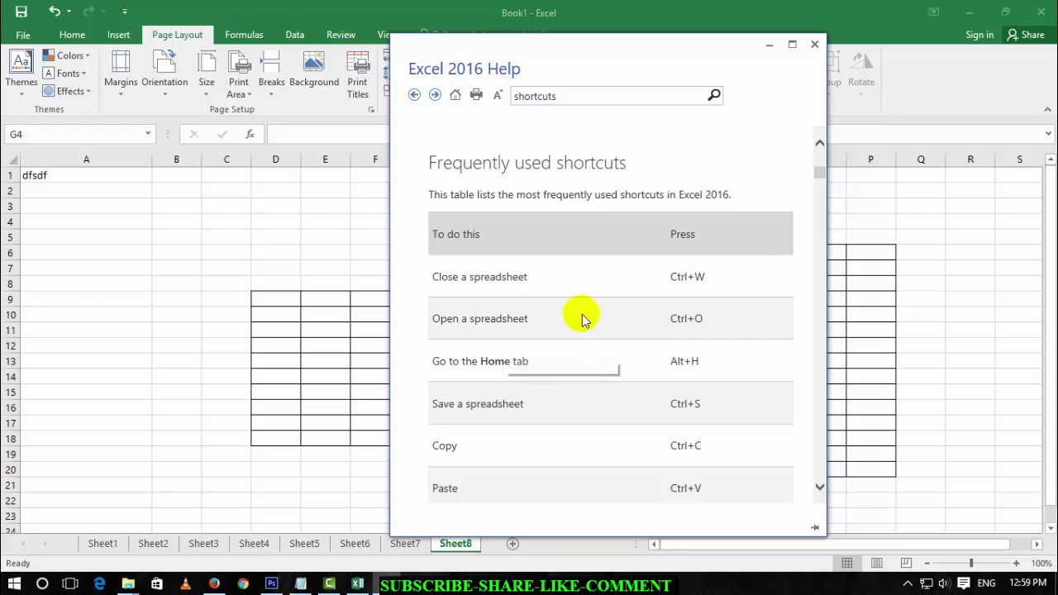
{"action": "scroll", "coordinate": [579, 314], "scroll_direction": "down", "scroll_amount": 3}
{"action": "scroll", "coordinate": [625, 261], "scroll_direction": "down", "scroll_amount": 9}
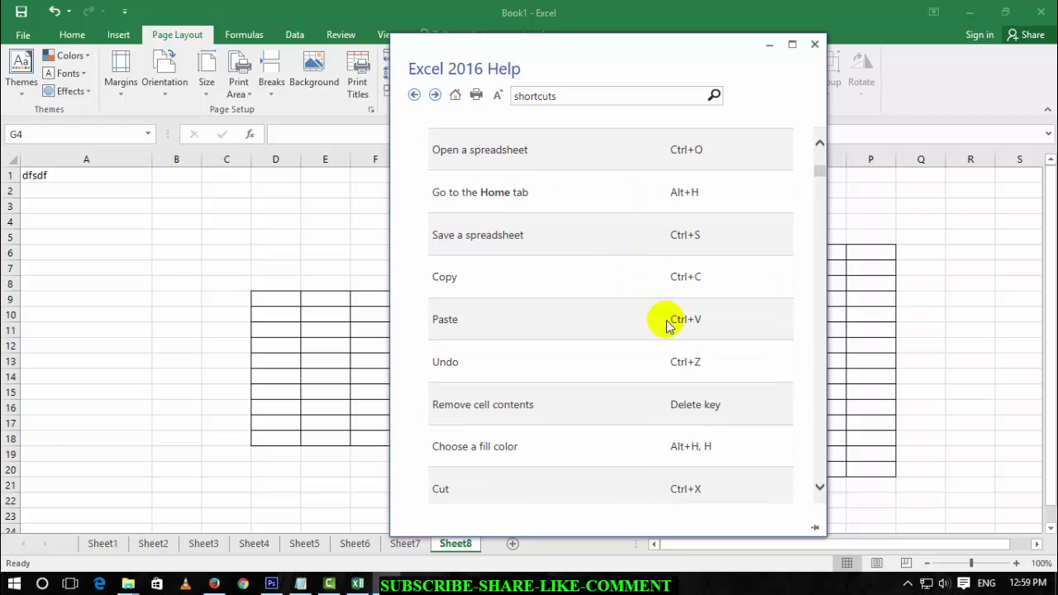
{"action": "scroll", "coordinate": [694, 288], "scroll_direction": "down", "scroll_amount": 2}
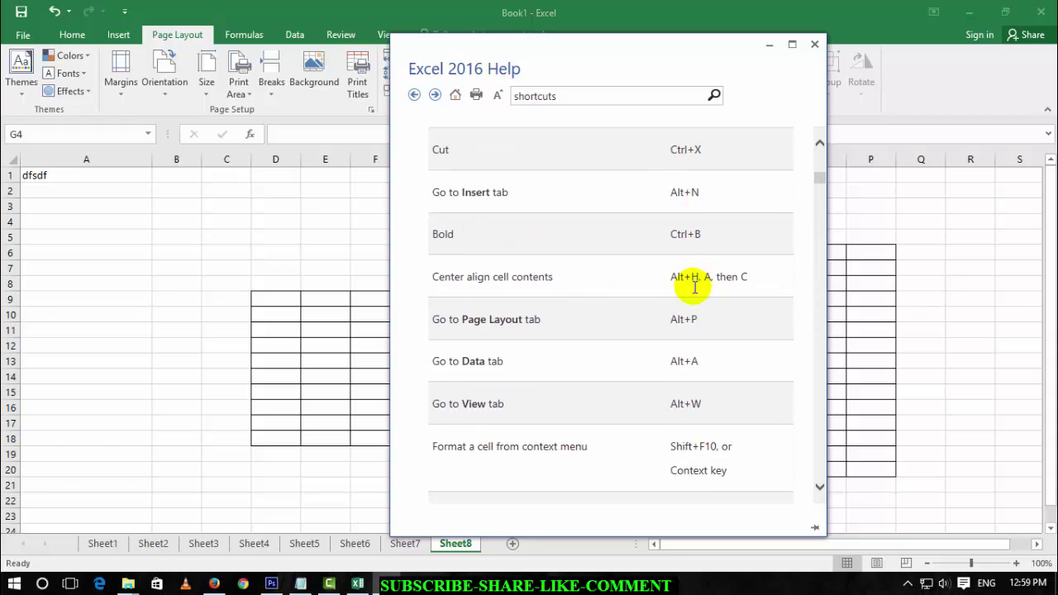
{"action": "left_click", "coordinate": [501, 283]}
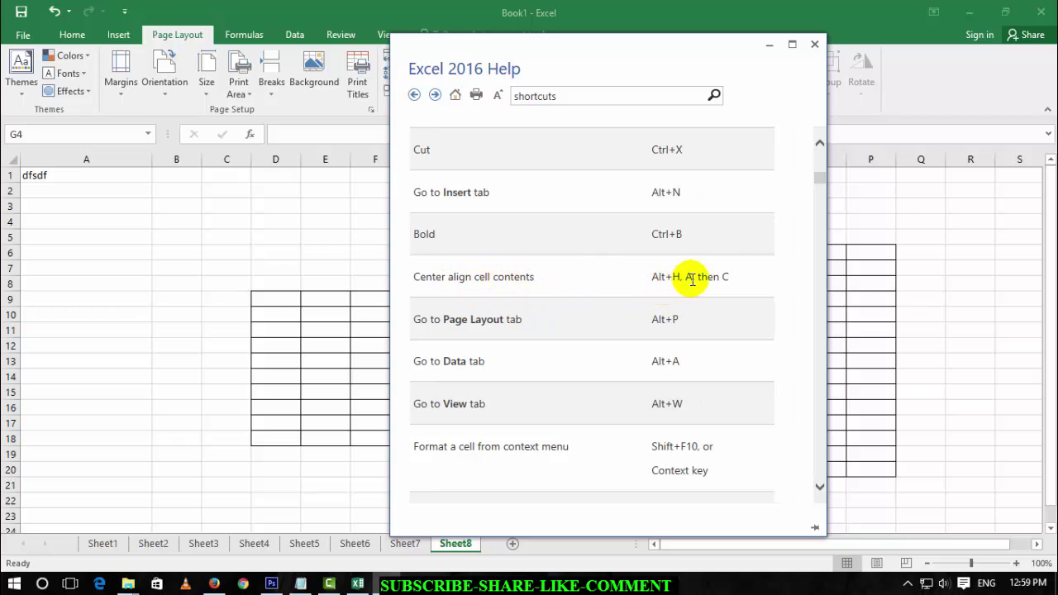
{"action": "scroll", "coordinate": [522, 300], "scroll_direction": "down", "scroll_amount": 4}
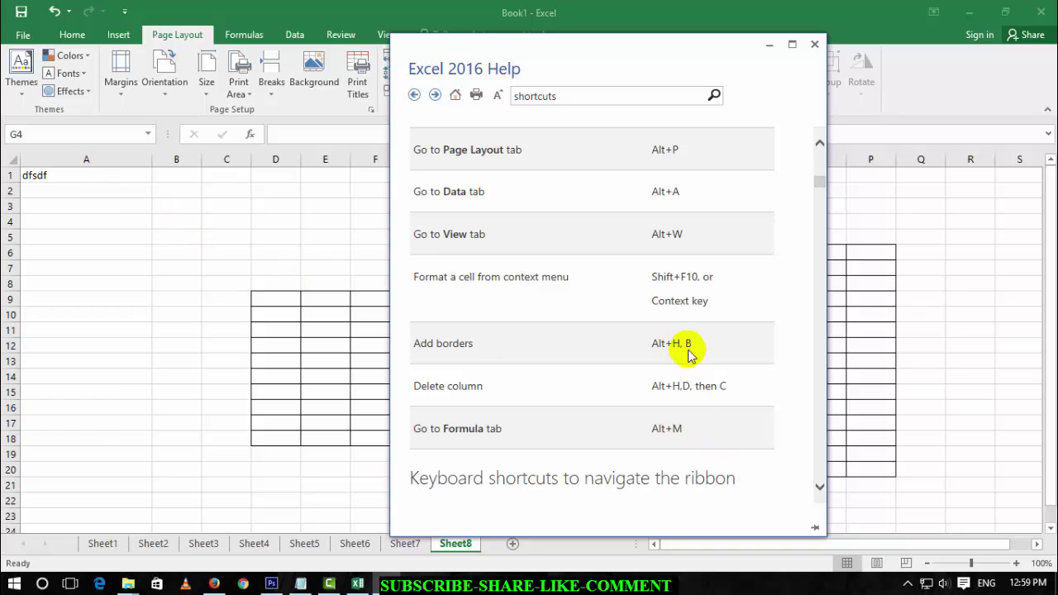
{"action": "scroll", "coordinate": [616, 364], "scroll_direction": "down", "scroll_amount": 3}
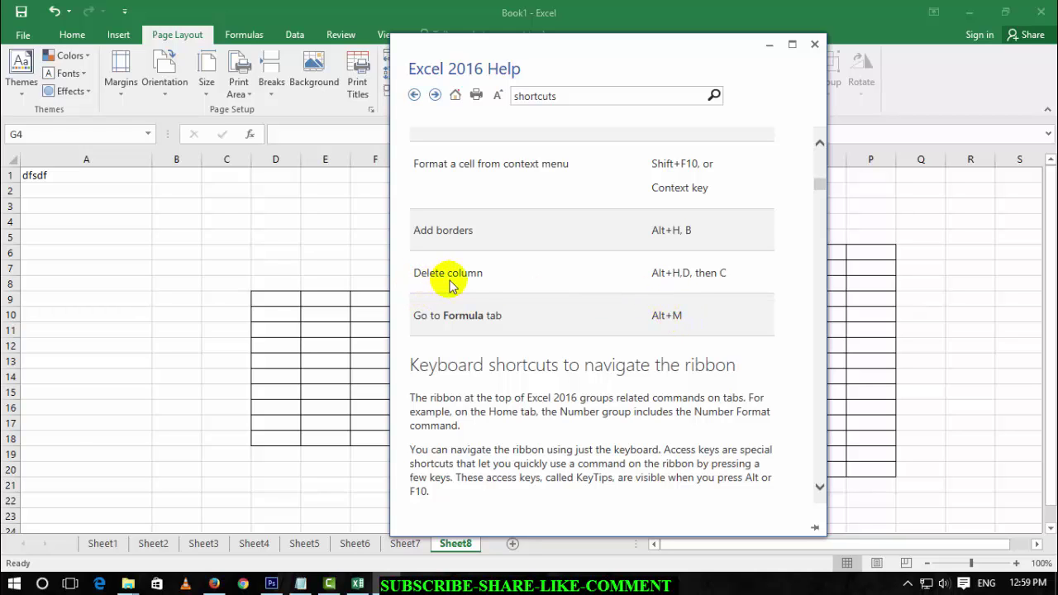
{"action": "scroll", "coordinate": [638, 258], "scroll_direction": "down", "scroll_amount": 10}
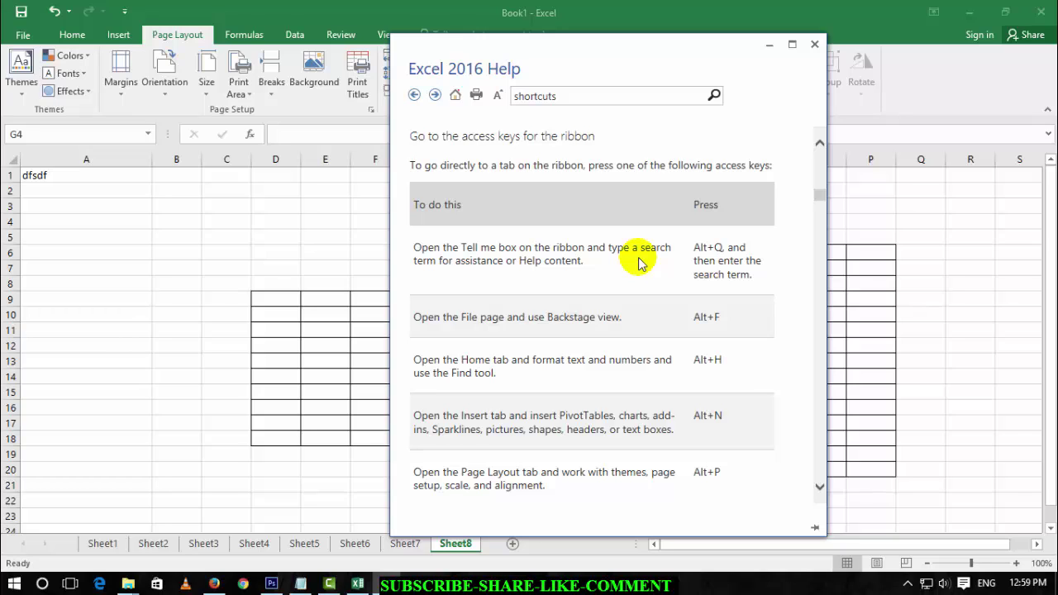
{"action": "scroll", "coordinate": [674, 343], "scroll_direction": "down", "scroll_amount": 5}
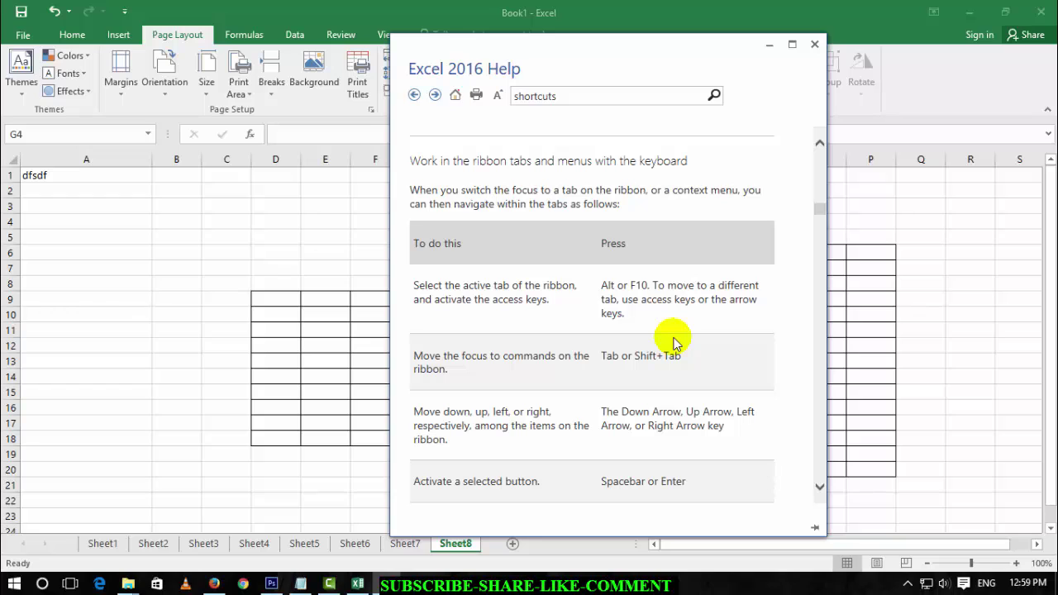
{"action": "left_click", "coordinate": [809, 49]}
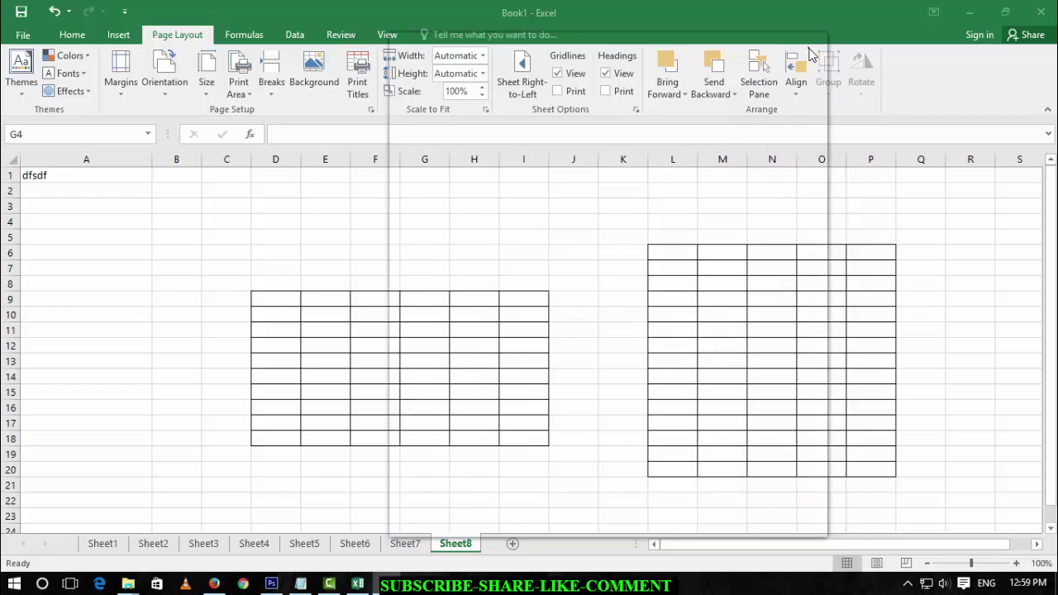
Step: Insert a sheet row above row 12, through cell D12 of the first bordered table, using the ribbon's keyboard access
{"action": "left_click", "coordinate": [257, 352]}
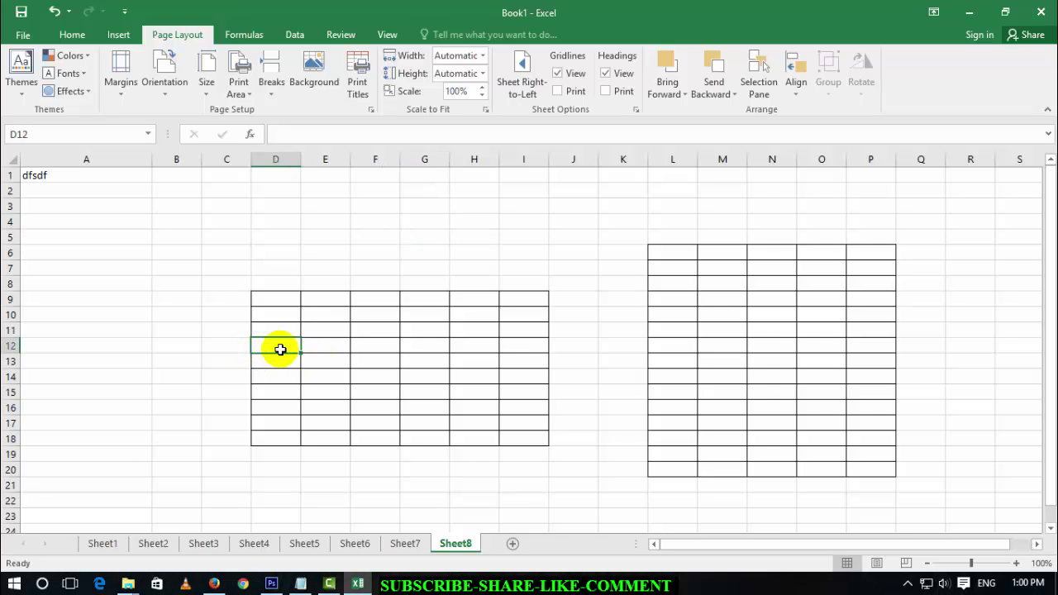
{"action": "left_click", "coordinate": [86, 38]}
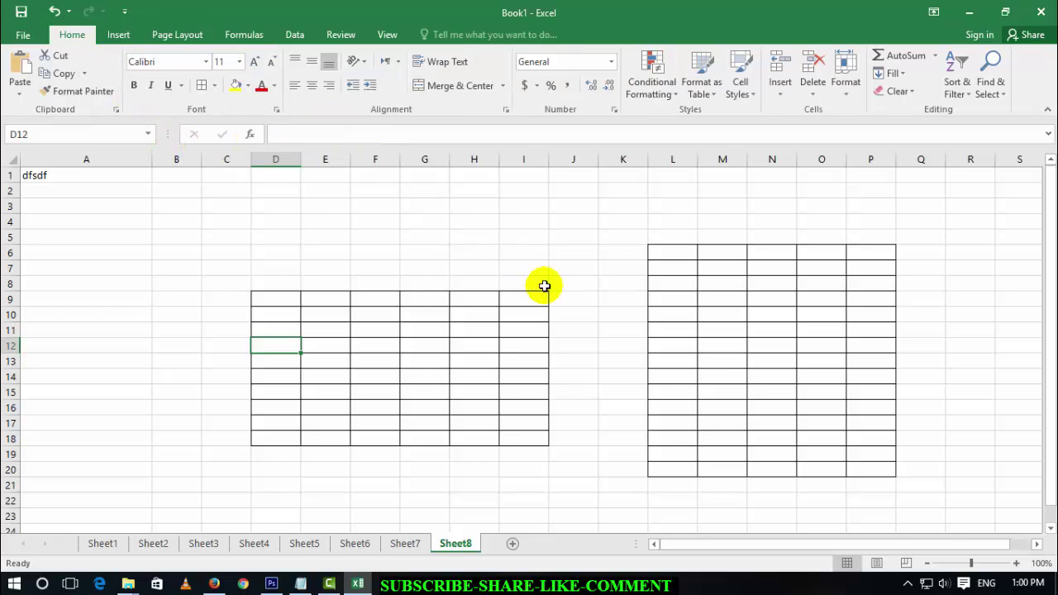
{"action": "key", "text": "alt"}
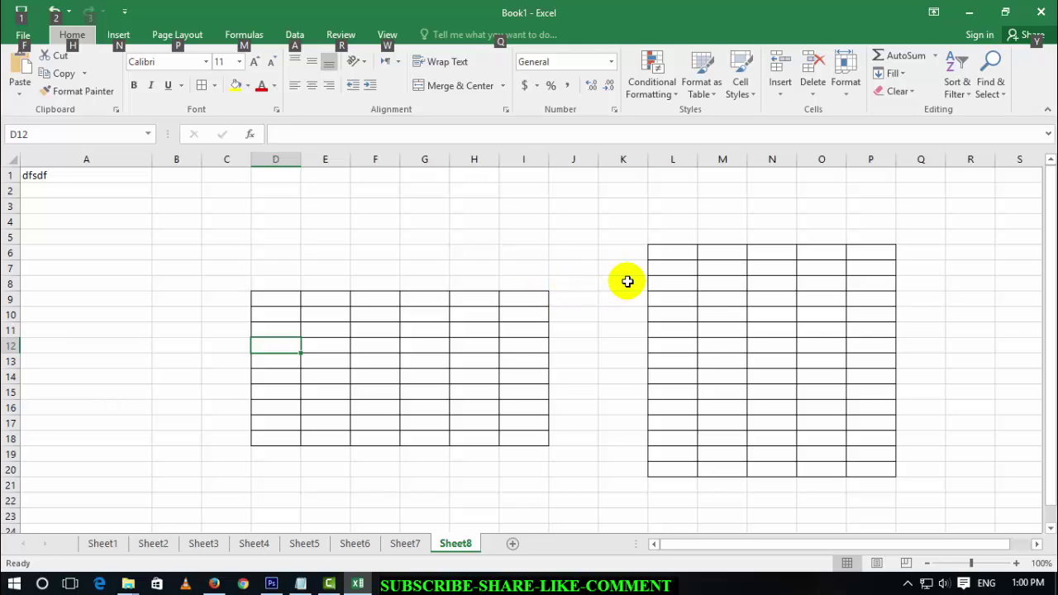
{"action": "key", "text": "h"}
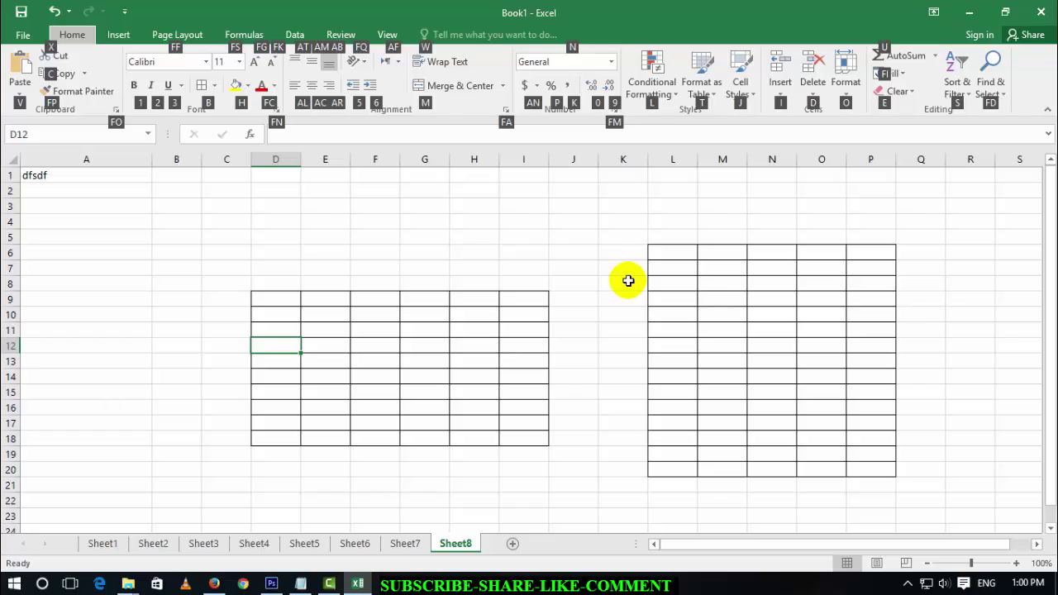
{"action": "key", "text": "i"}
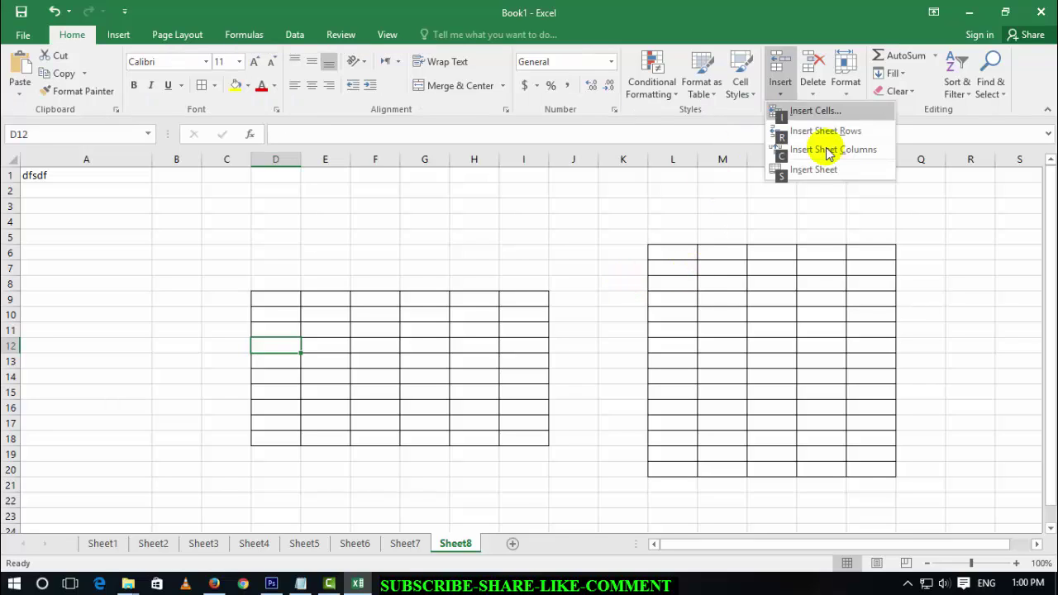
{"action": "key", "text": "r"}
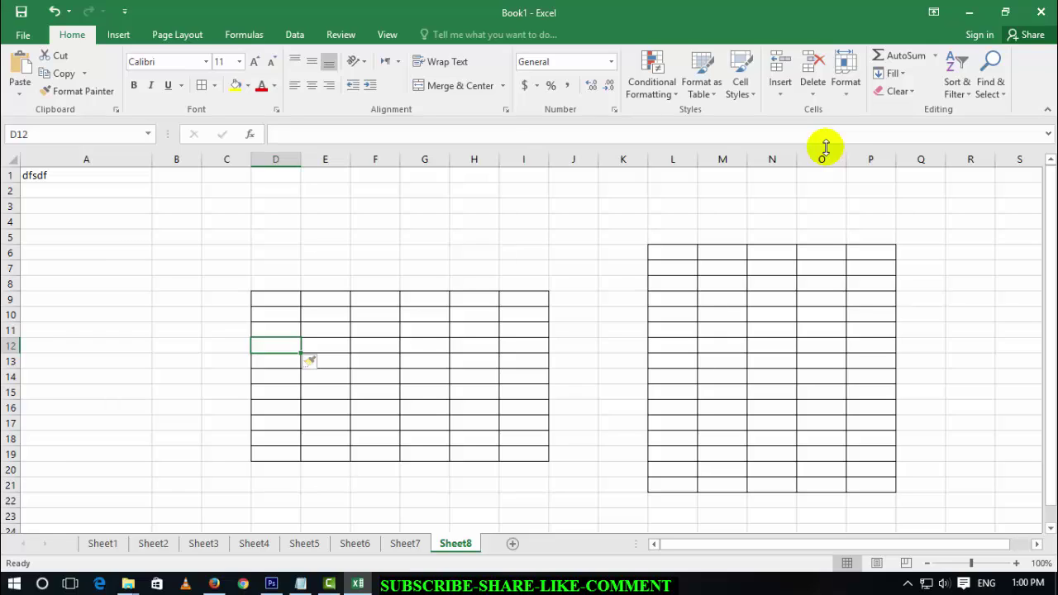
Step: Copy the text in cell A1 and paste it as values into cell B3, and end copy mode with cell E5 selected
{"action": "left_click", "coordinate": [189, 257]}
{"action": "left_click", "coordinate": [92, 176]}
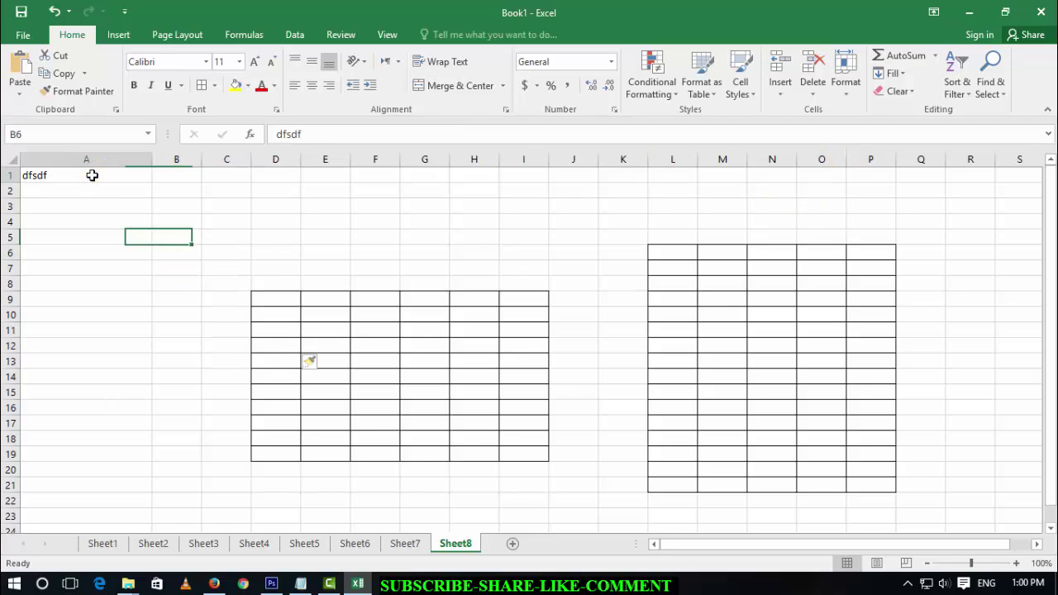
{"action": "left_click", "coordinate": [66, 72]}
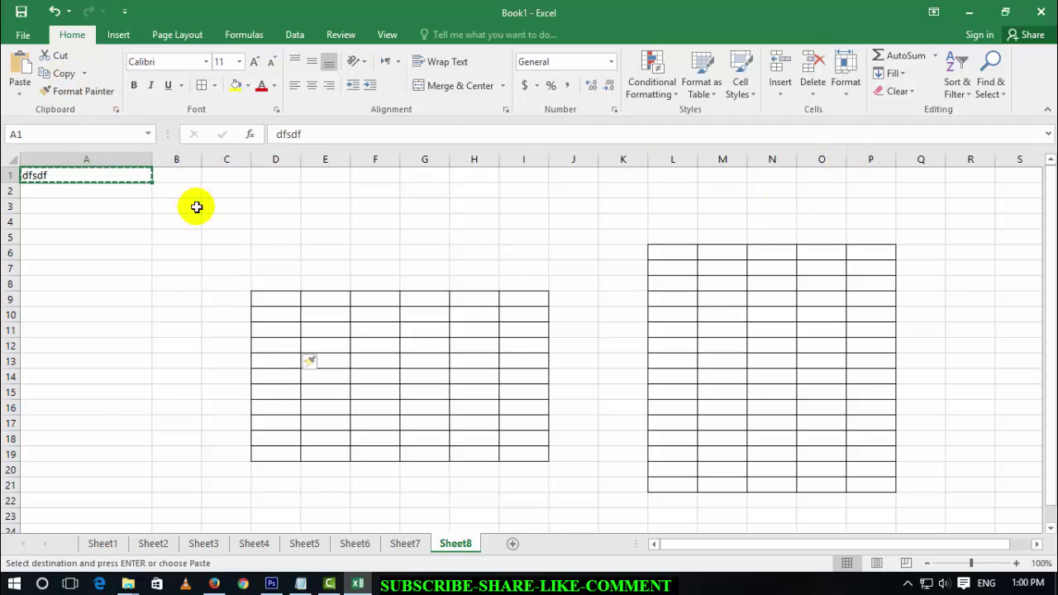
{"action": "left_click", "coordinate": [196, 206]}
{"action": "left_click", "coordinate": [19, 92]}
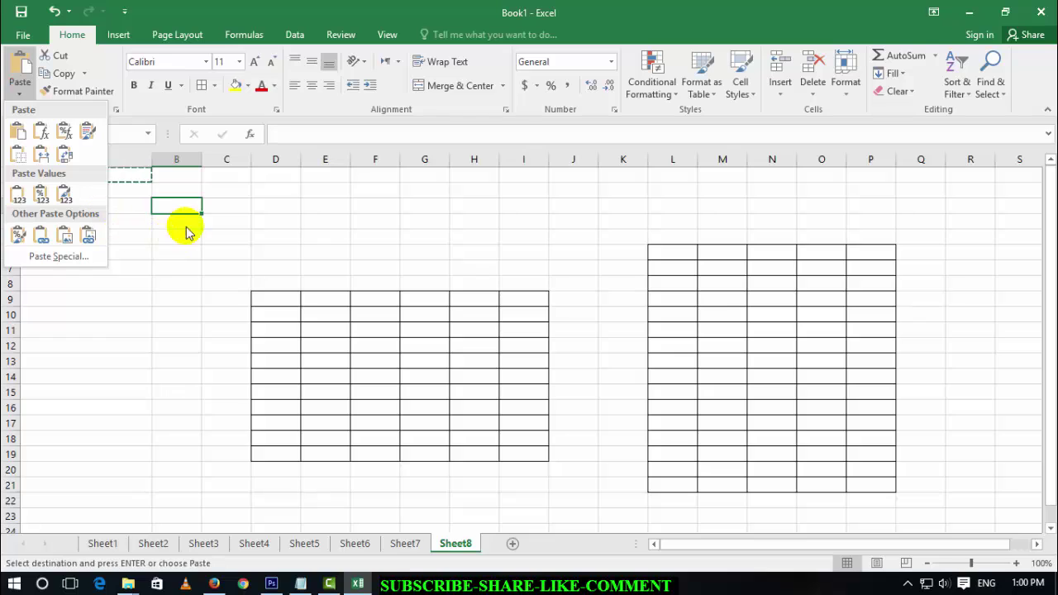
{"action": "left_click", "coordinate": [19, 195]}
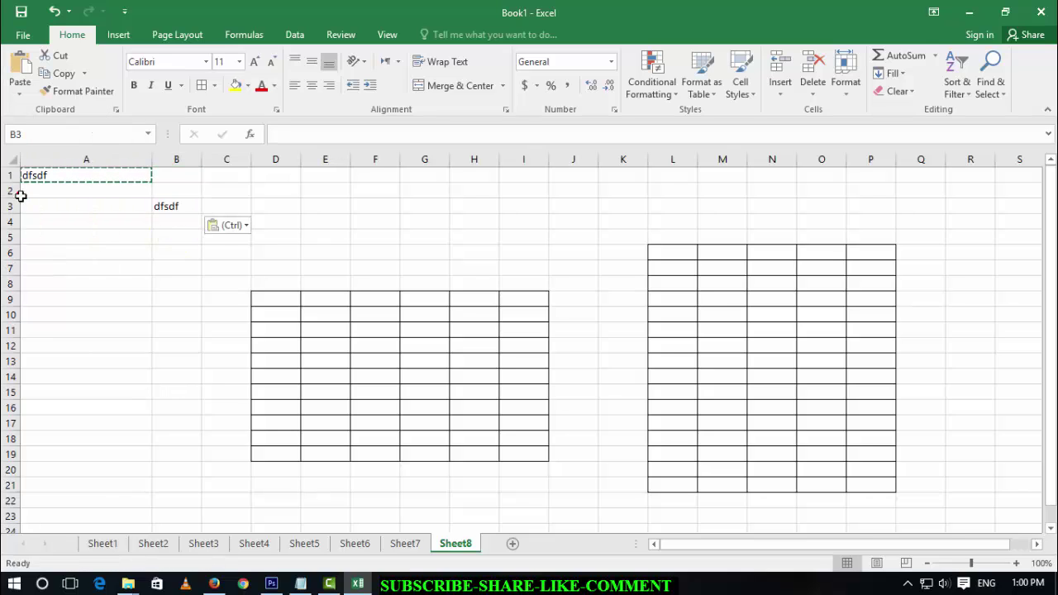
{"action": "left_click", "coordinate": [173, 238]}
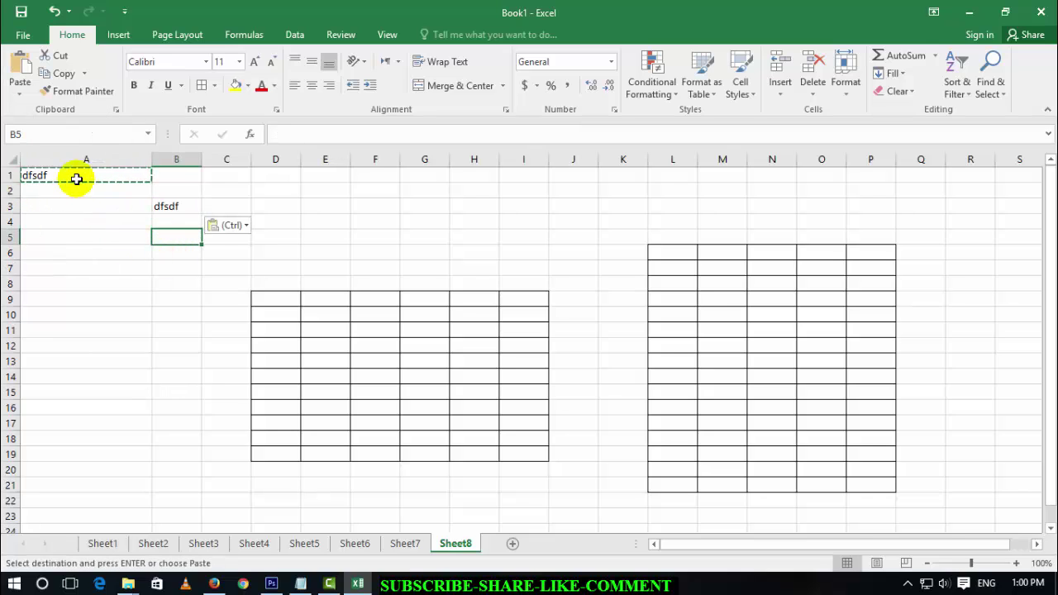
{"action": "left_click", "coordinate": [168, 207]}
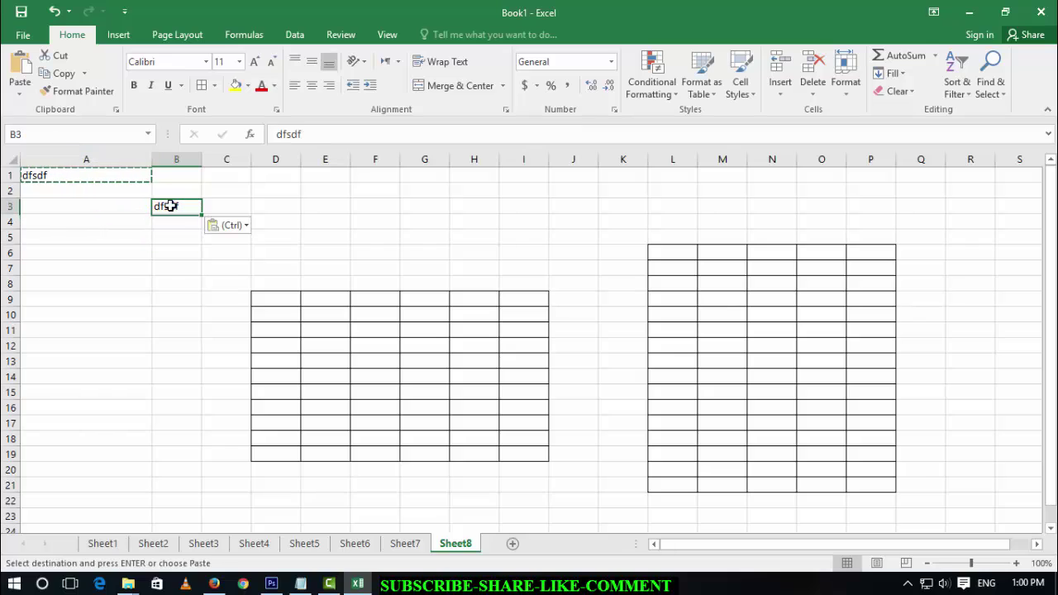
{"action": "left_click", "coordinate": [318, 238]}
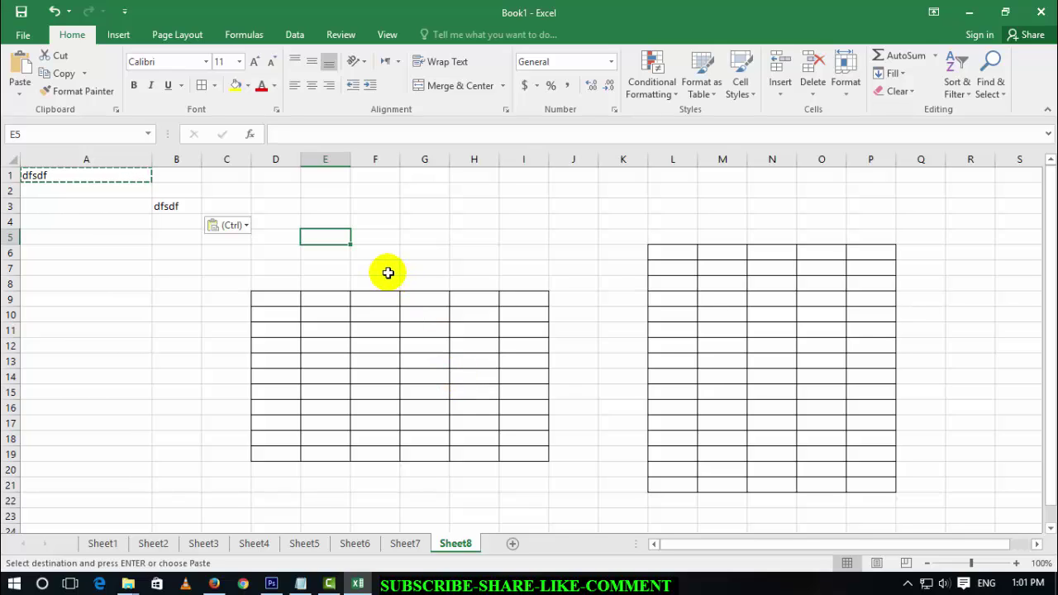
{"action": "key", "text": "Escape"}
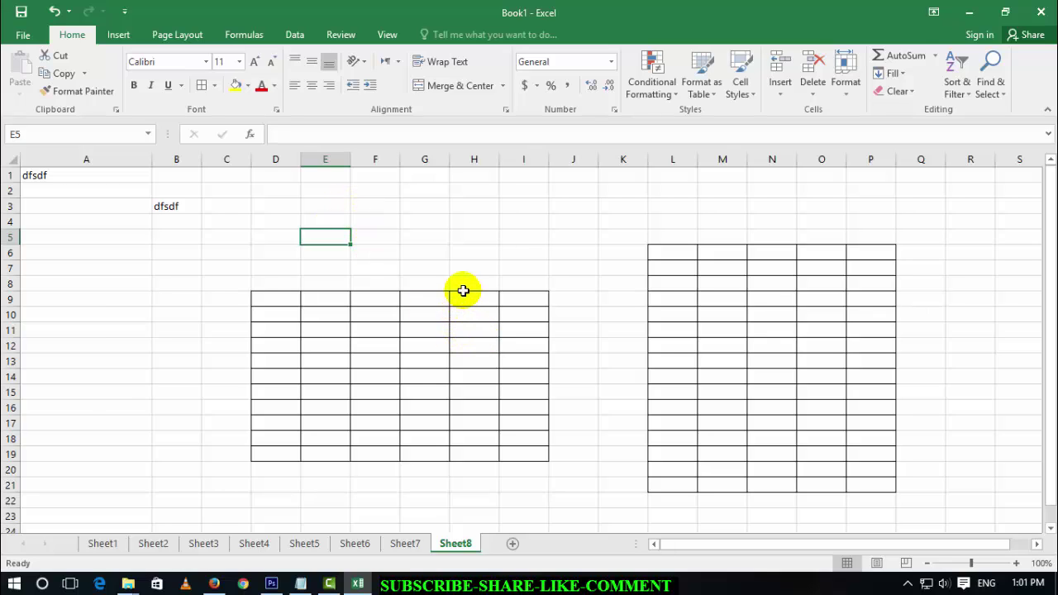
Step: Create a new workbook from the "Employee attendance tracker" template
{"action": "left_click", "coordinate": [21, 38]}
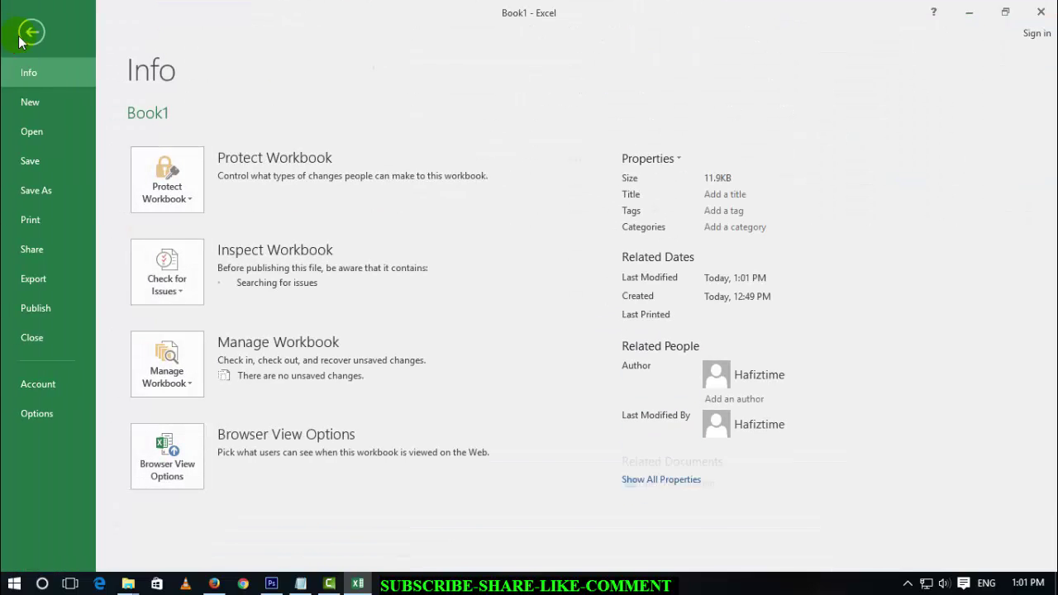
{"action": "left_click", "coordinate": [31, 101]}
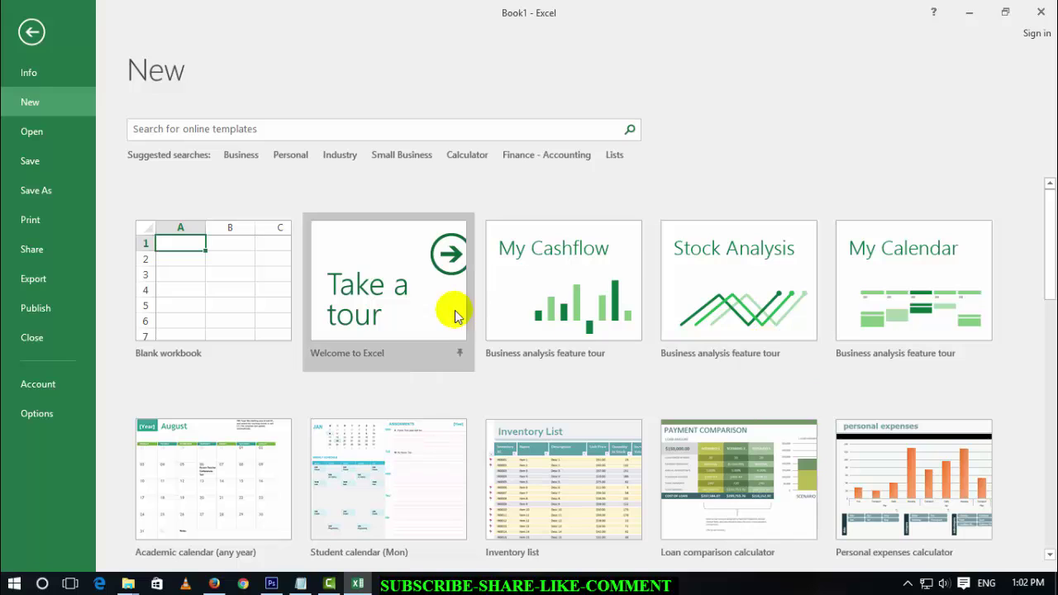
{"action": "scroll", "coordinate": [570, 305], "scroll_direction": "down", "scroll_amount": 1}
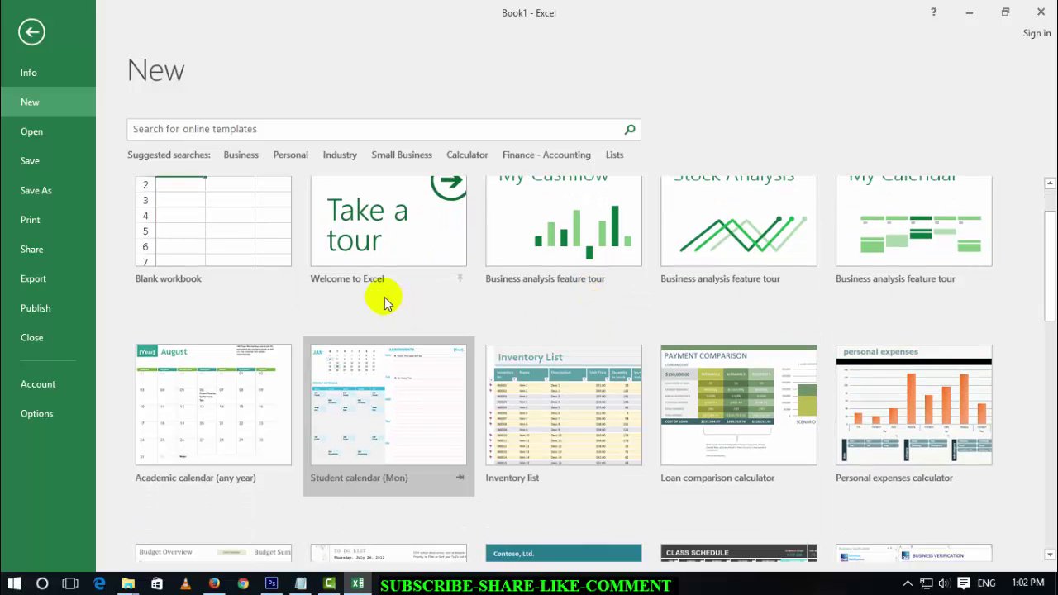
{"action": "scroll", "coordinate": [700, 352], "scroll_direction": "down", "scroll_amount": 1}
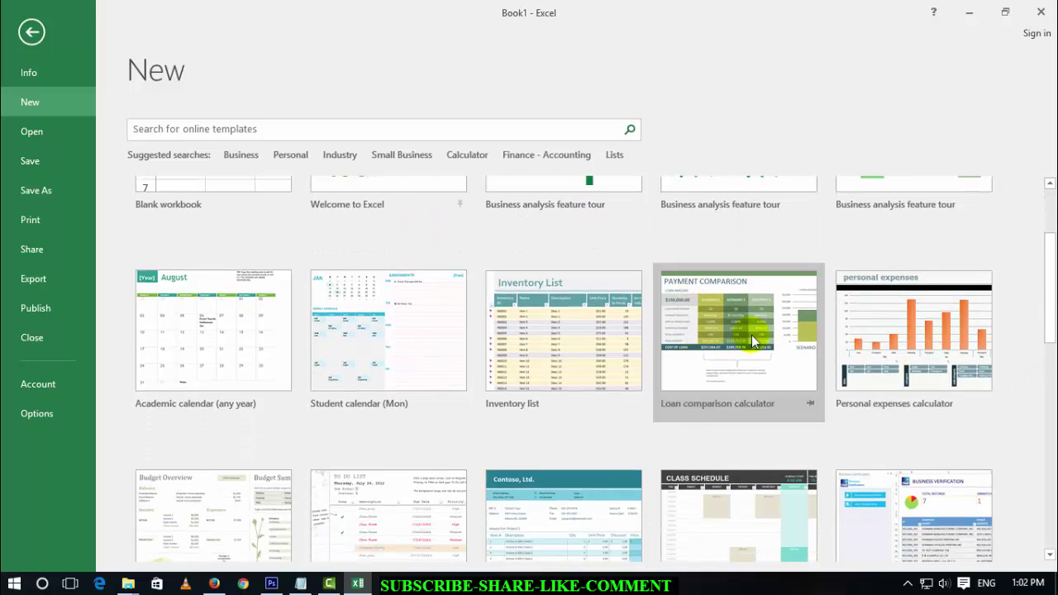
{"action": "scroll", "coordinate": [662, 335], "scroll_direction": "down", "scroll_amount": 2}
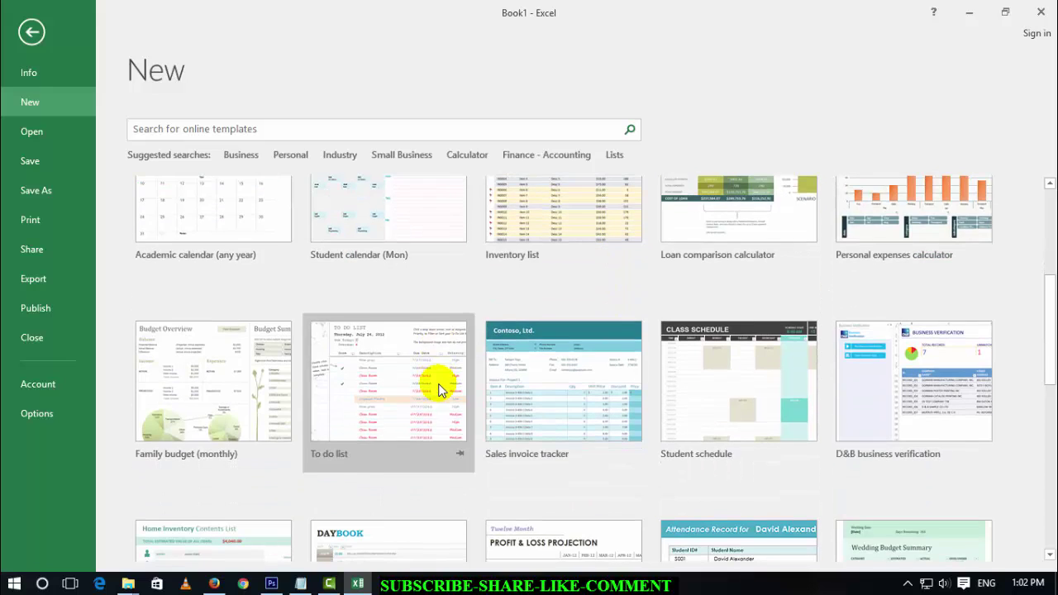
{"action": "scroll", "coordinate": [442, 381], "scroll_direction": "down", "scroll_amount": 2}
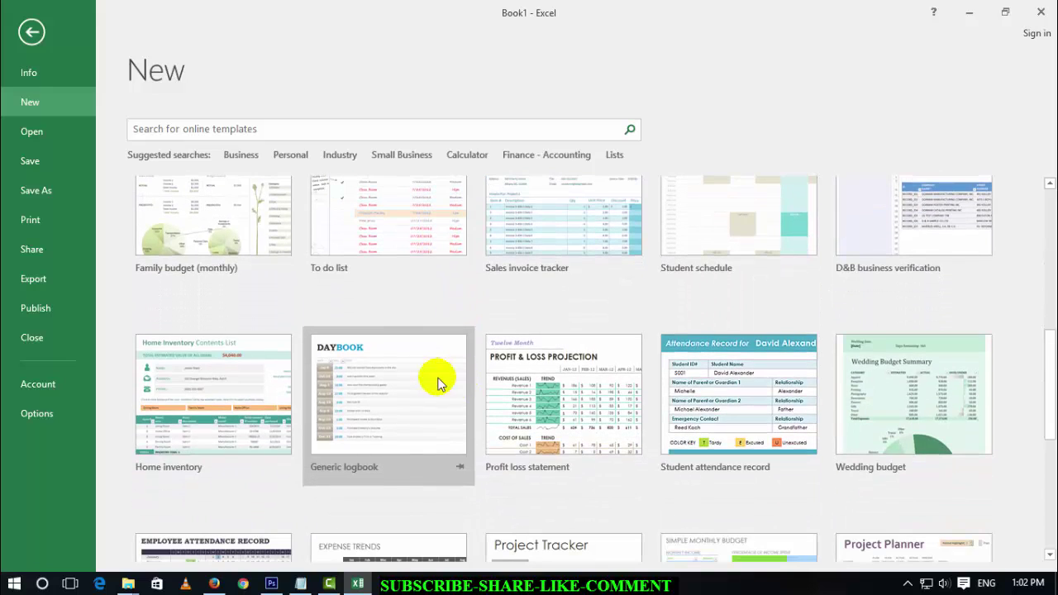
{"action": "scroll", "coordinate": [373, 368], "scroll_direction": "down", "scroll_amount": 1}
{"action": "scroll", "coordinate": [376, 356], "scroll_direction": "down", "scroll_amount": 1}
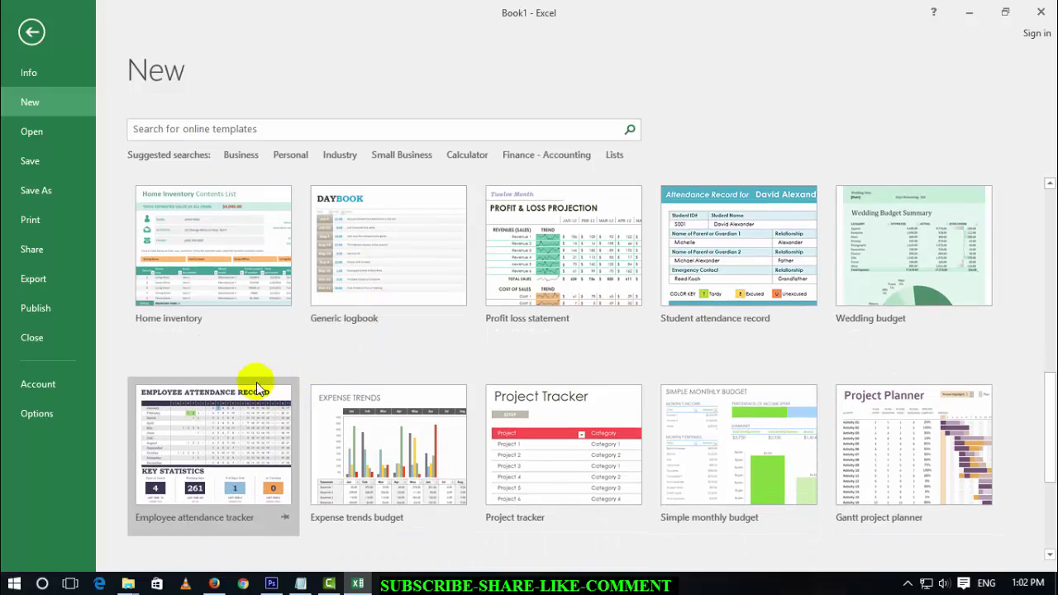
{"action": "left_click", "coordinate": [223, 430]}
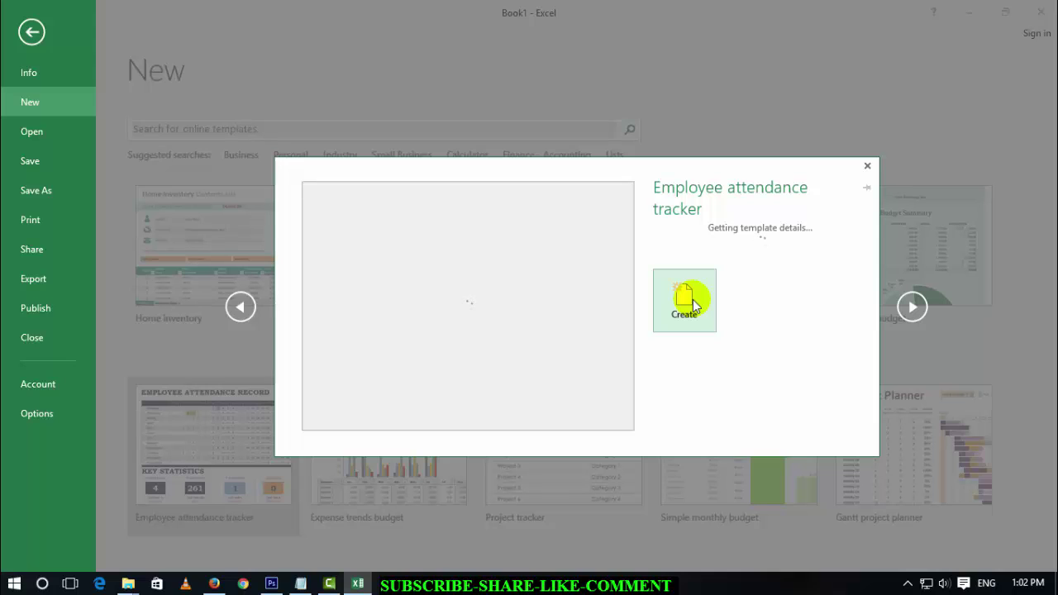
{"action": "left_click", "coordinate": [688, 344]}
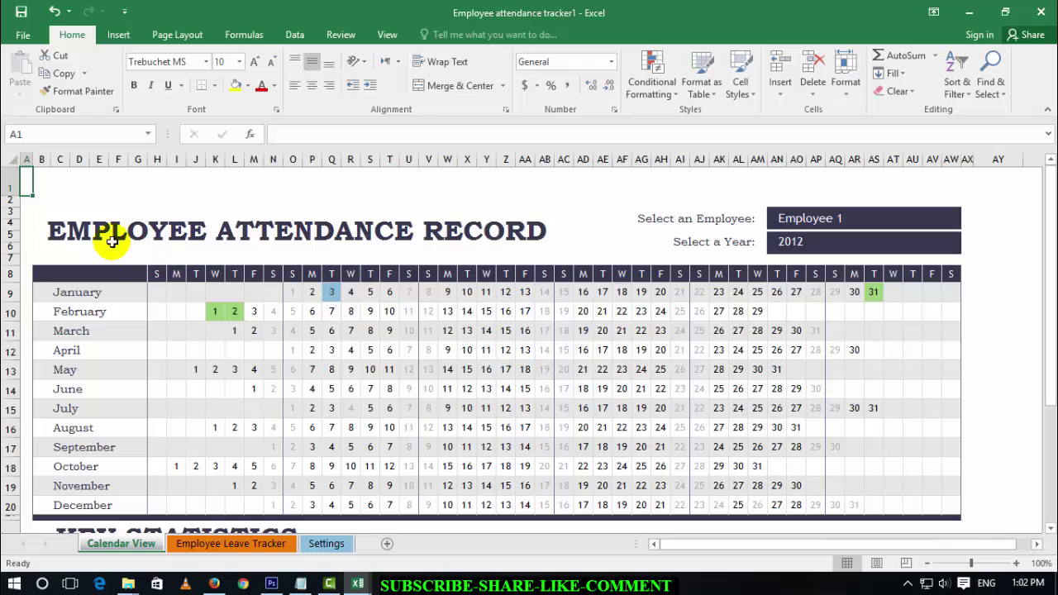
Step: Look through the attendance tracker's calendar and key statistics, its Employee Leave Tracker and Settings sheets, and return to Calendar View
{"action": "left_click", "coordinate": [405, 234]}
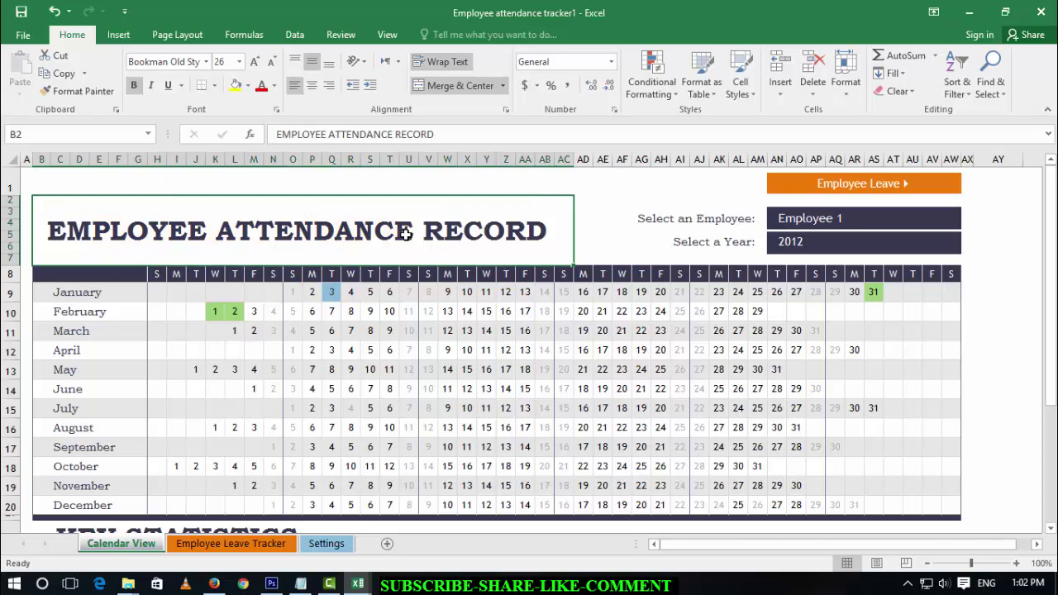
{"action": "left_click", "coordinate": [799, 240]}
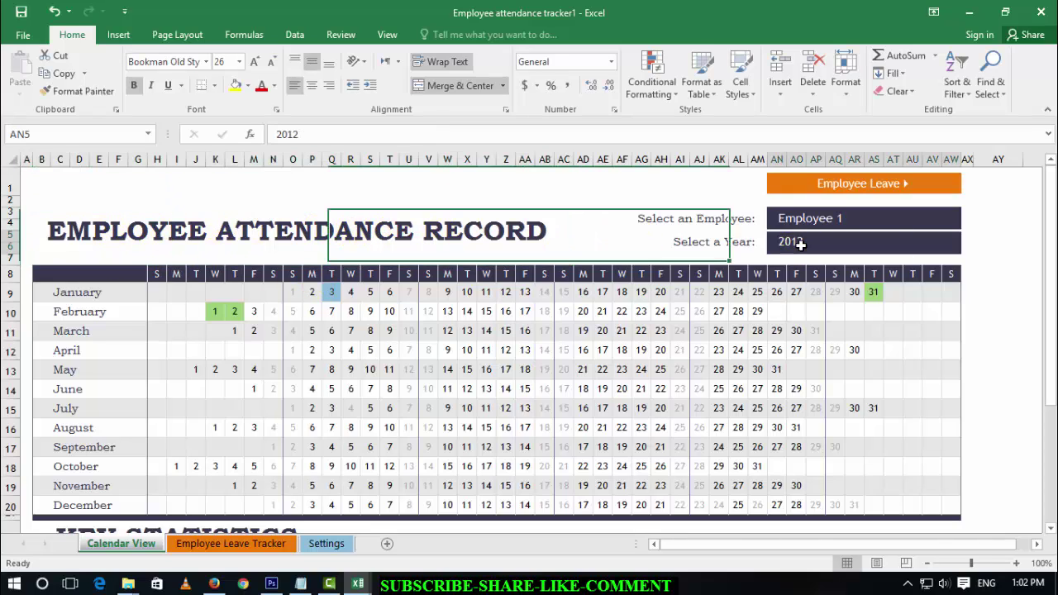
{"action": "scroll", "coordinate": [326, 310], "scroll_direction": "down", "scroll_amount": 3}
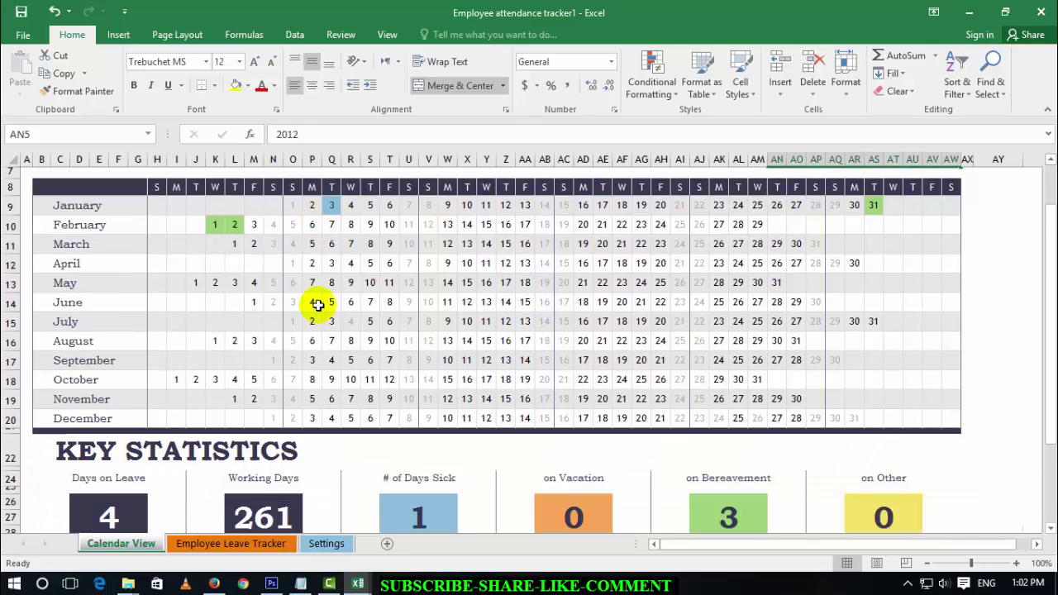
{"action": "scroll", "coordinate": [285, 404], "scroll_direction": "down", "scroll_amount": 4}
{"action": "scroll", "coordinate": [292, 405], "scroll_direction": "up", "scroll_amount": 3}
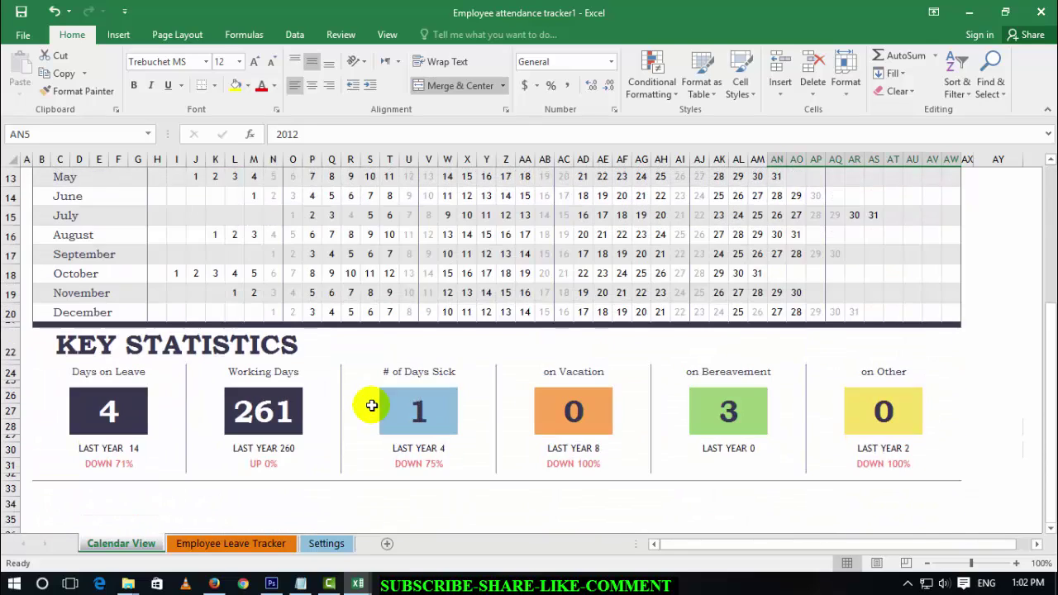
{"action": "left_click", "coordinate": [248, 547]}
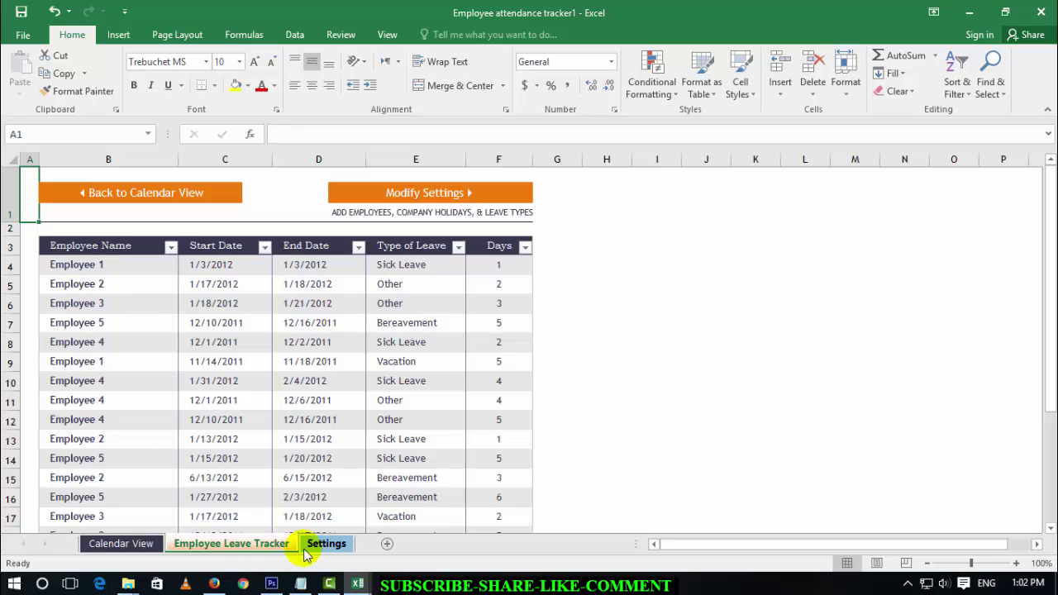
{"action": "left_click", "coordinate": [316, 549]}
{"action": "left_click", "coordinate": [243, 543]}
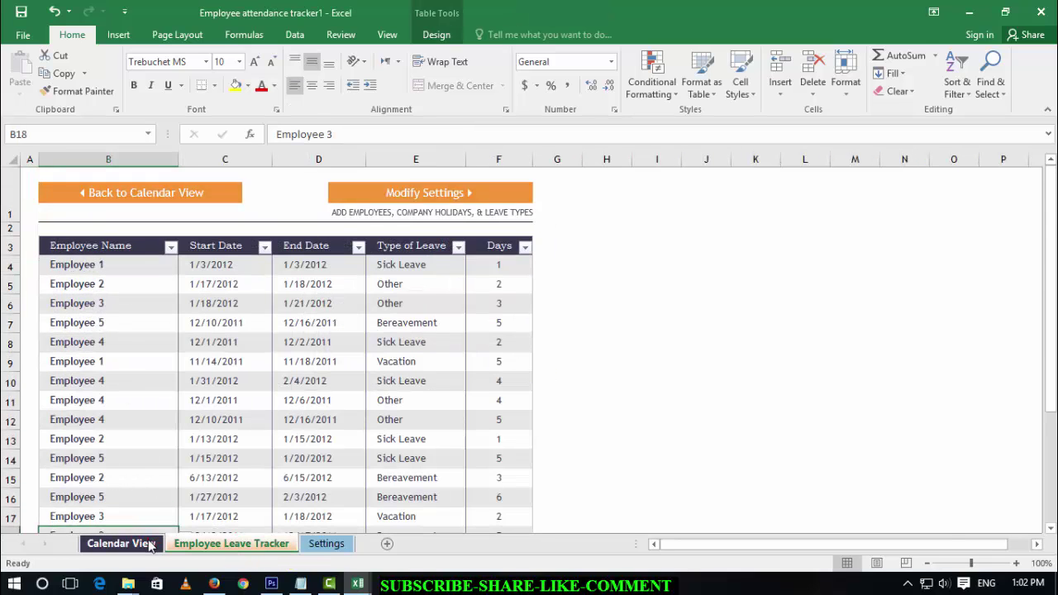
{"action": "left_click", "coordinate": [146, 543]}
{"action": "left_click", "coordinate": [156, 253]}
{"action": "scroll", "coordinate": [151, 248], "scroll_direction": "up", "scroll_amount": 4}
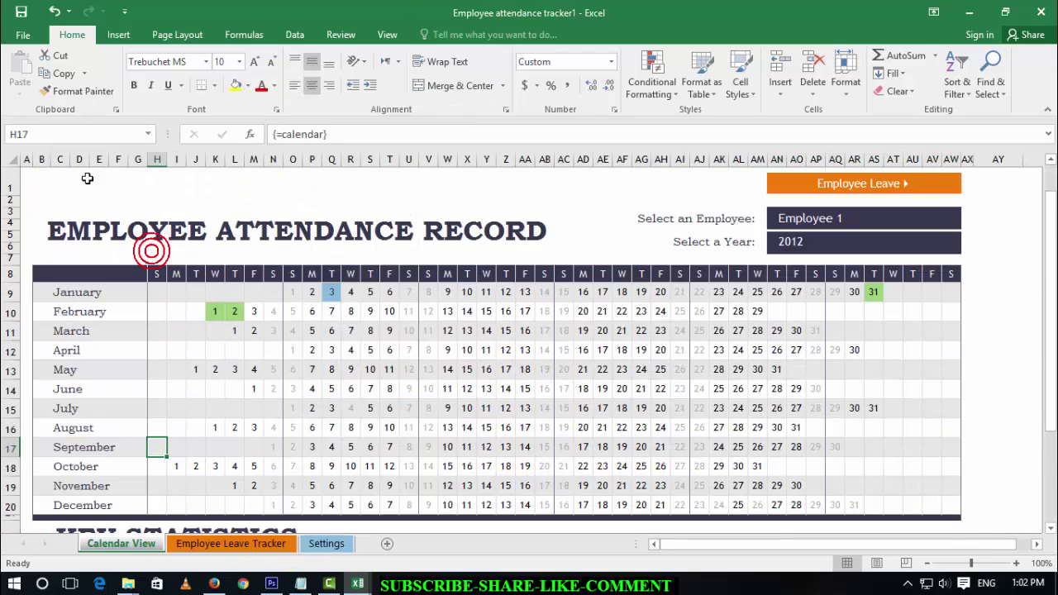
Step: Save the workbook as an Excel 97-2003 Template named "Employee attendance tracker1" in the Custom Office Templates folder
{"action": "left_click", "coordinate": [23, 34]}
{"action": "left_click", "coordinate": [30, 33]}
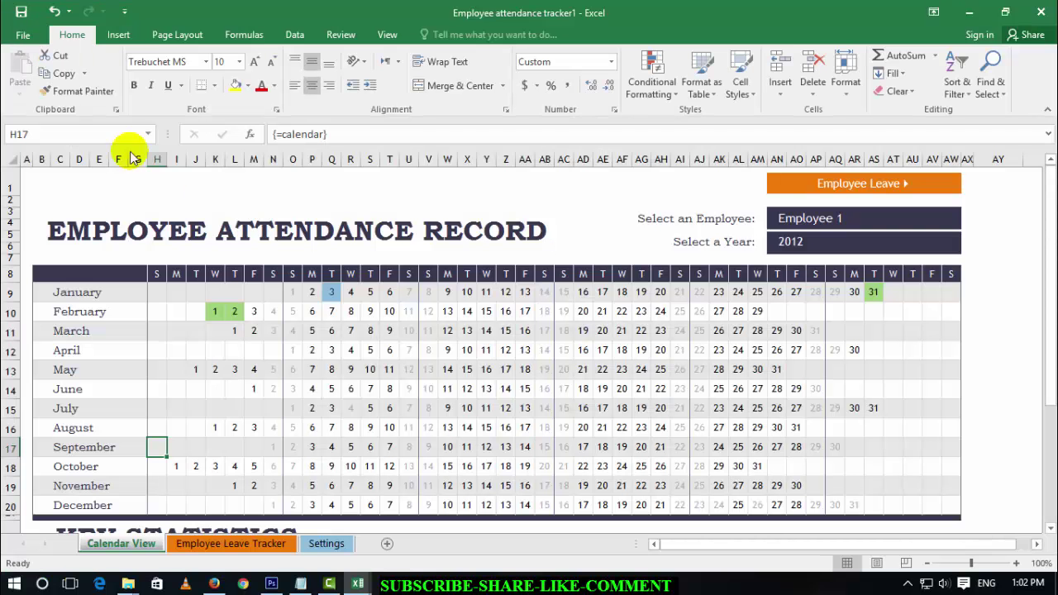
{"action": "left_click", "coordinate": [24, 34]}
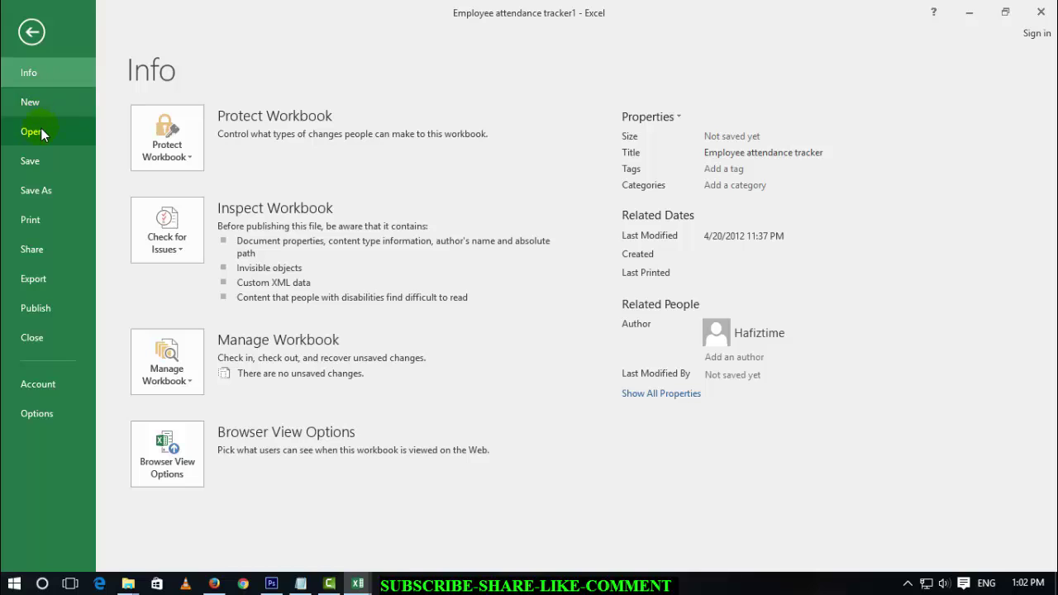
{"action": "left_click", "coordinate": [37, 101]}
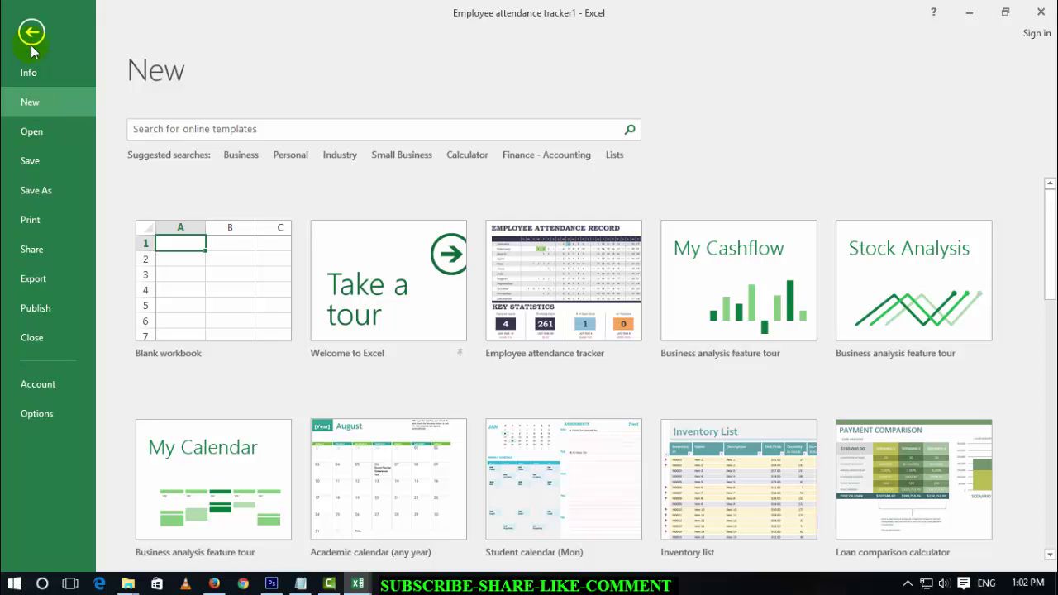
{"action": "left_click", "coordinate": [46, 183]}
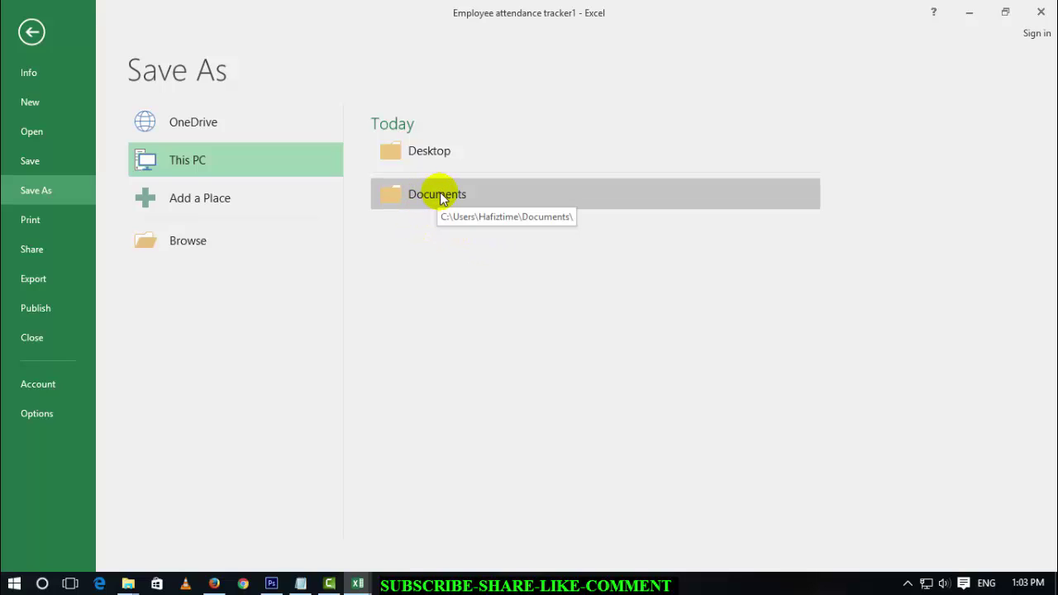
{"action": "left_click", "coordinate": [438, 154]}
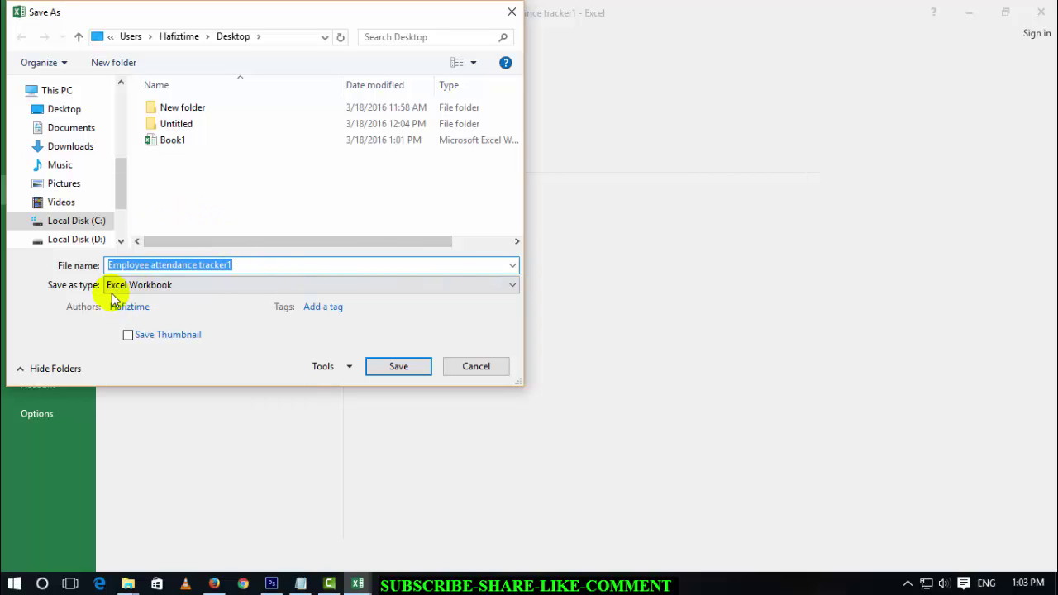
{"action": "left_click", "coordinate": [198, 288]}
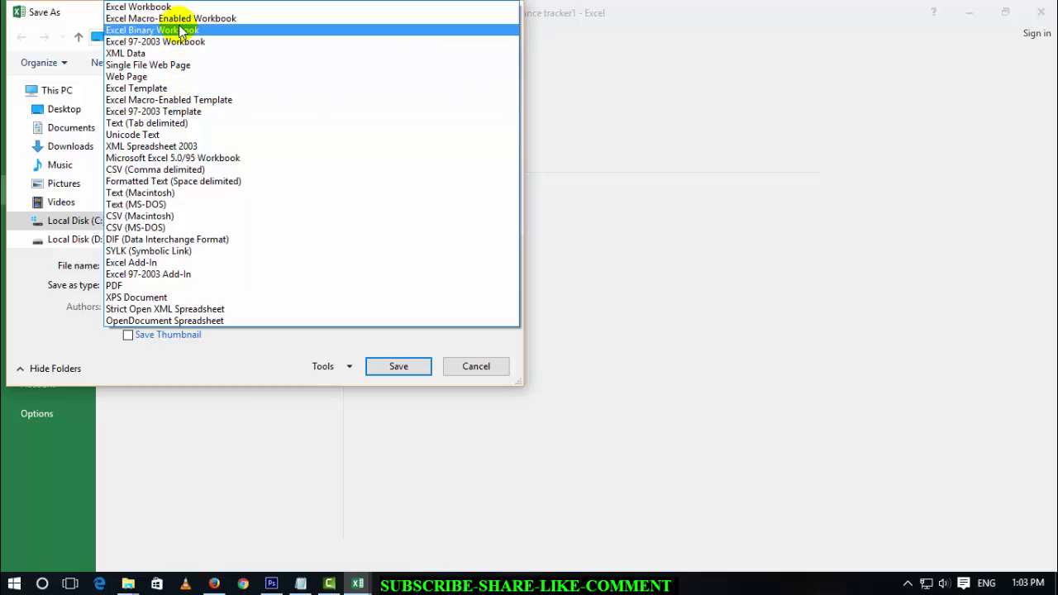
{"action": "left_click", "coordinate": [179, 114]}
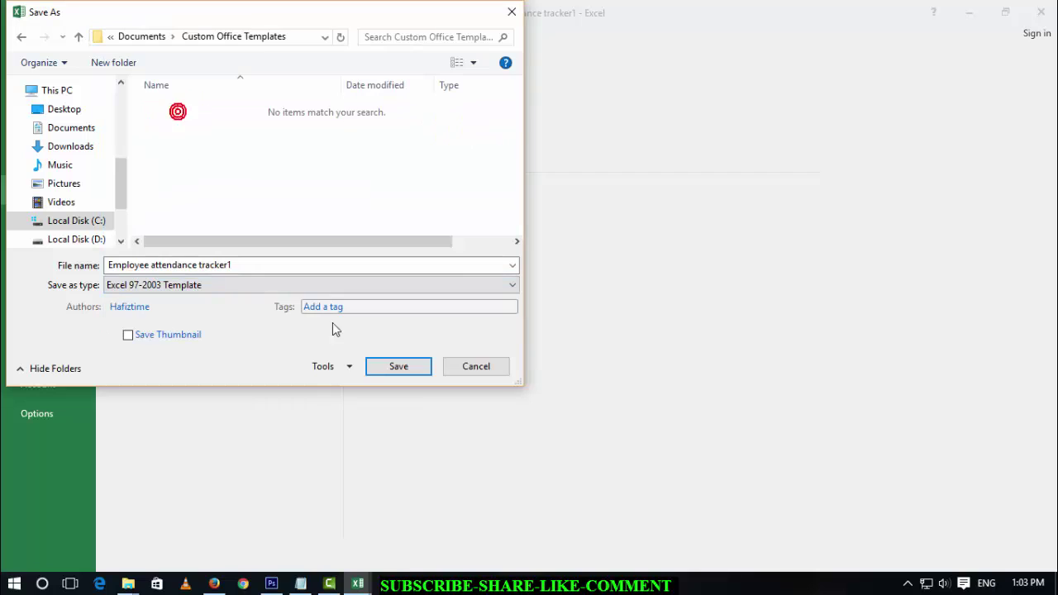
{"action": "left_click", "coordinate": [384, 376]}
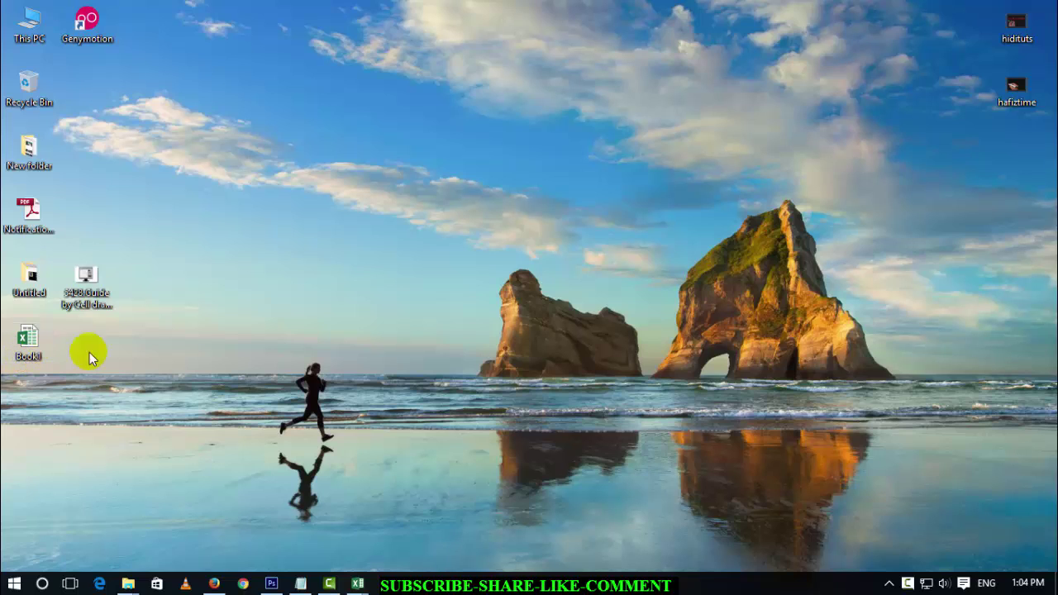
Step: Open the file properties of Book1 on the desktop and examine its description, origin, content and file details
{"action": "double_click", "coordinate": [23, 339]}
{"action": "right_click", "coordinate": [23, 339]}
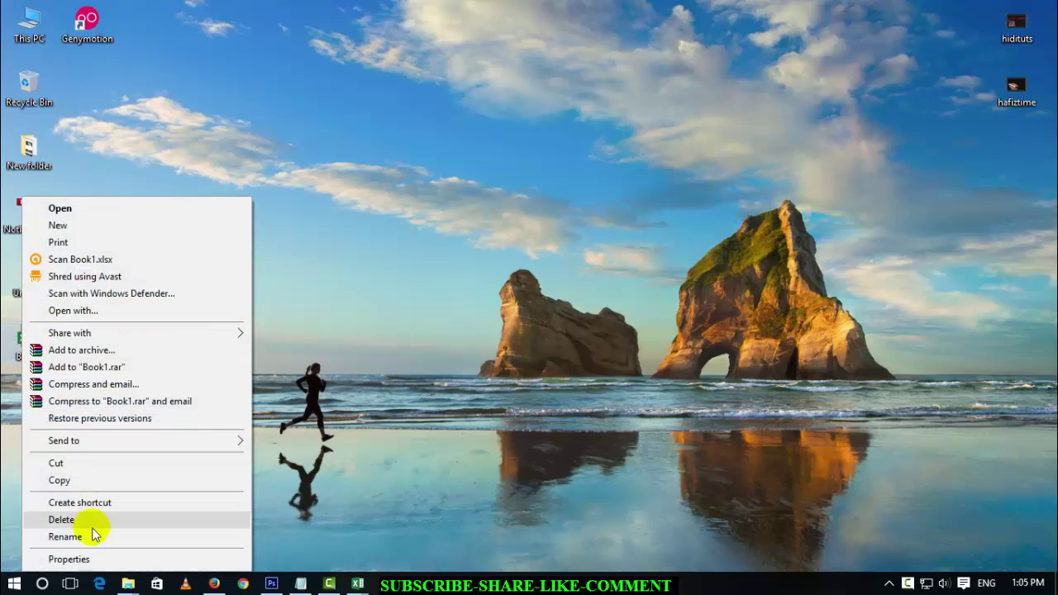
{"action": "left_click", "coordinate": [101, 563]}
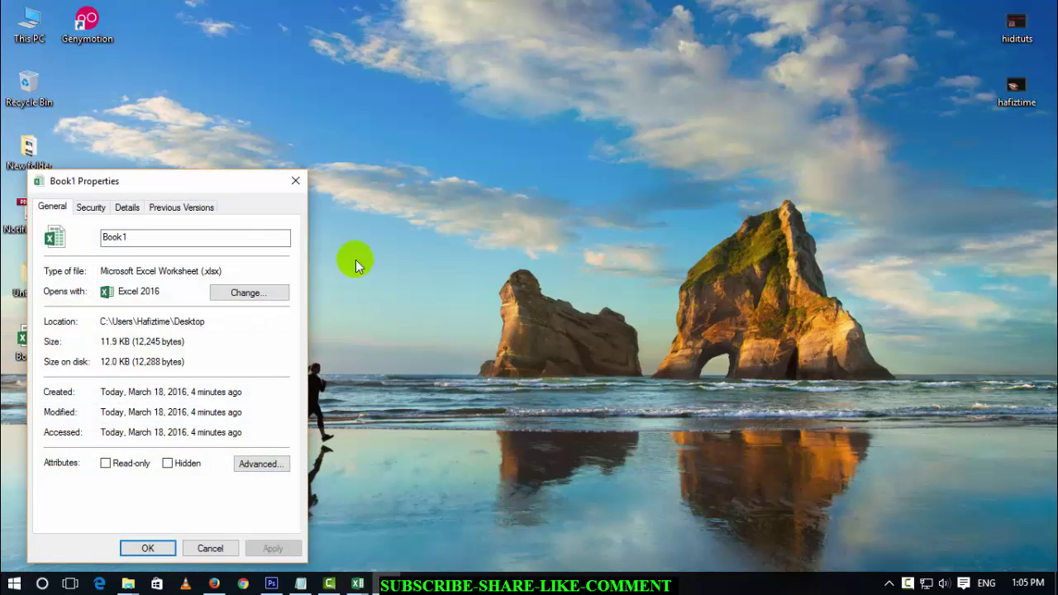
{"action": "left_click_drag", "start_coordinate": [158, 176], "coordinate": [399, 146]}
{"action": "left_click", "coordinate": [362, 173]}
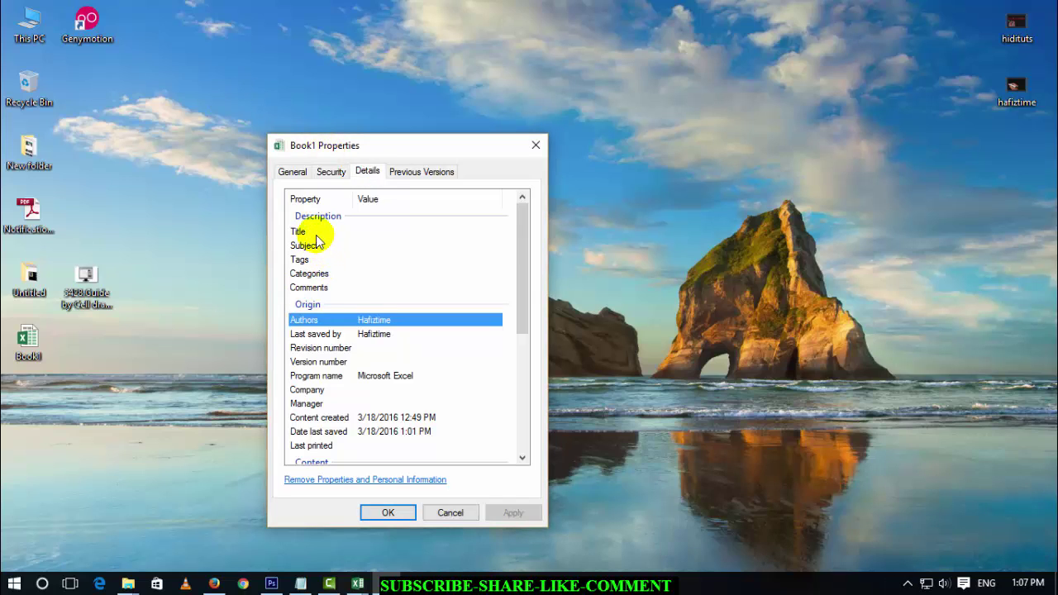
{"action": "left_click", "coordinate": [317, 232]}
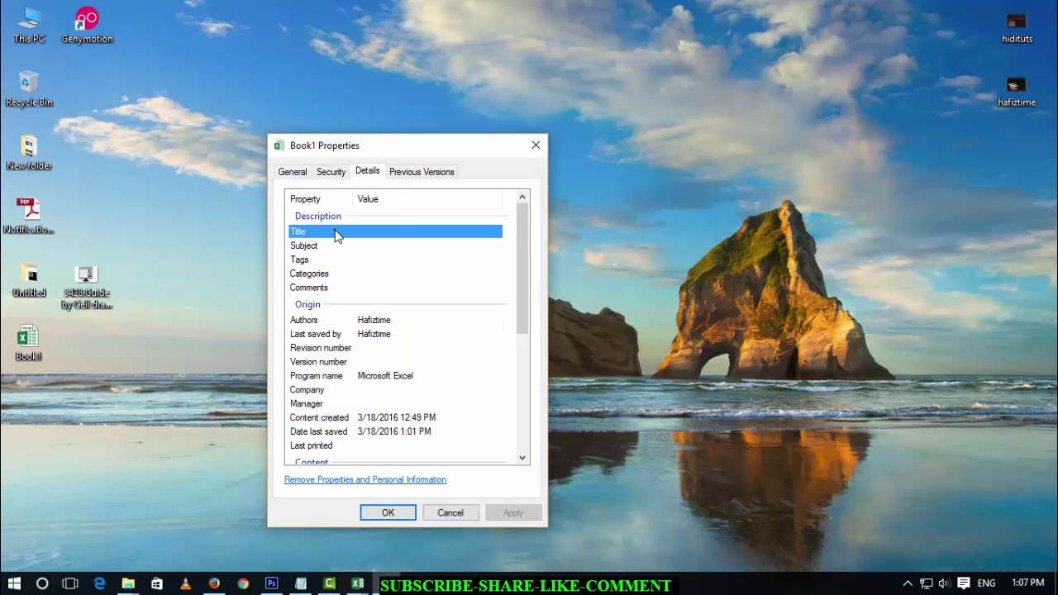
{"action": "left_click", "coordinate": [333, 244]}
{"action": "left_click", "coordinate": [333, 234]}
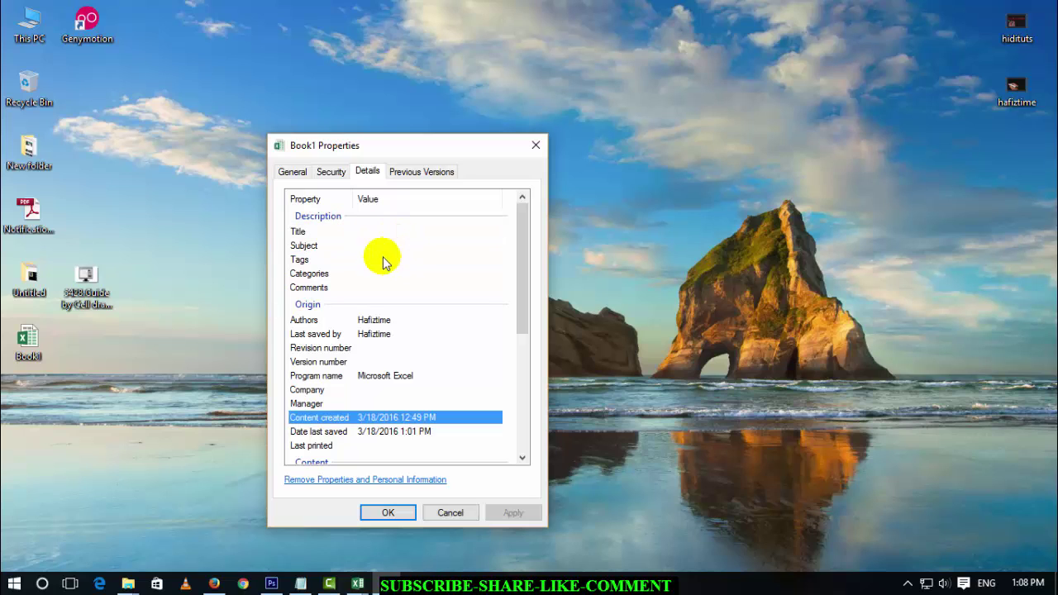
{"action": "left_click", "coordinate": [333, 235]}
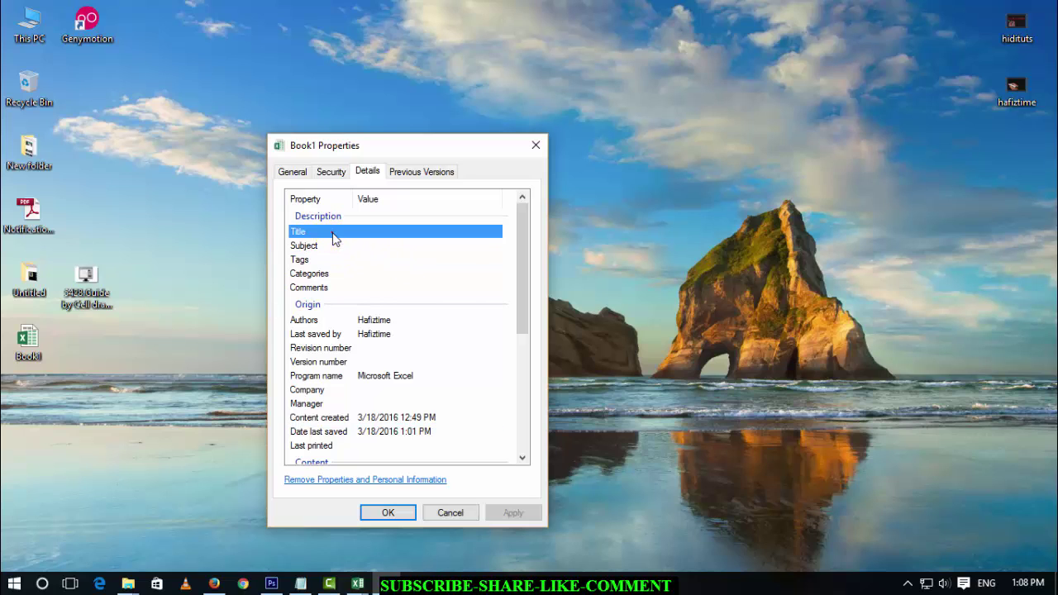
{"action": "left_click", "coordinate": [386, 238]}
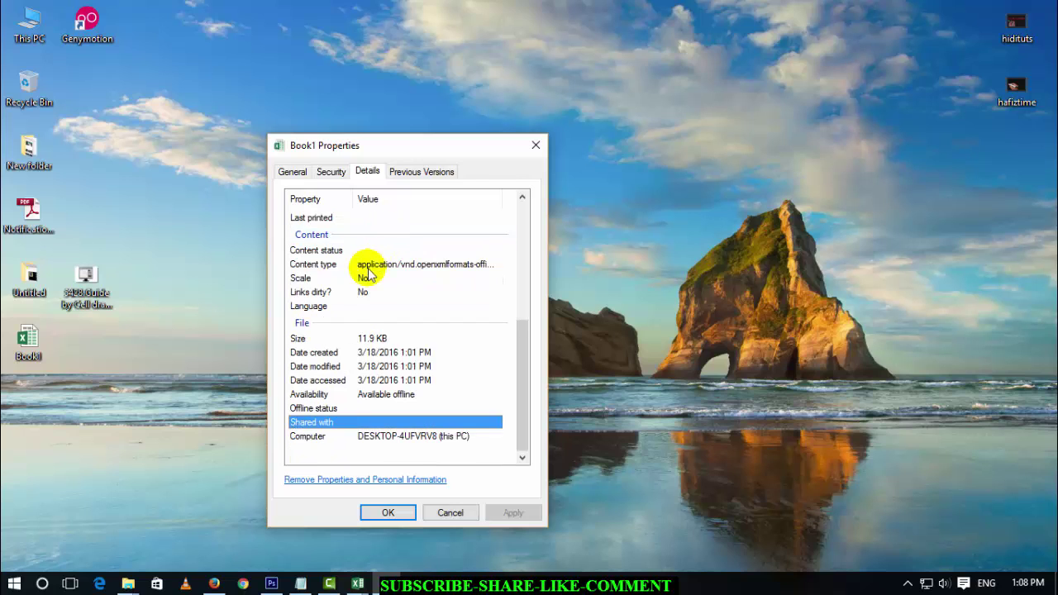
{"action": "scroll", "coordinate": [370, 256], "scroll_direction": "up", "scroll_amount": 10}
{"action": "left_click", "coordinate": [360, 235]}
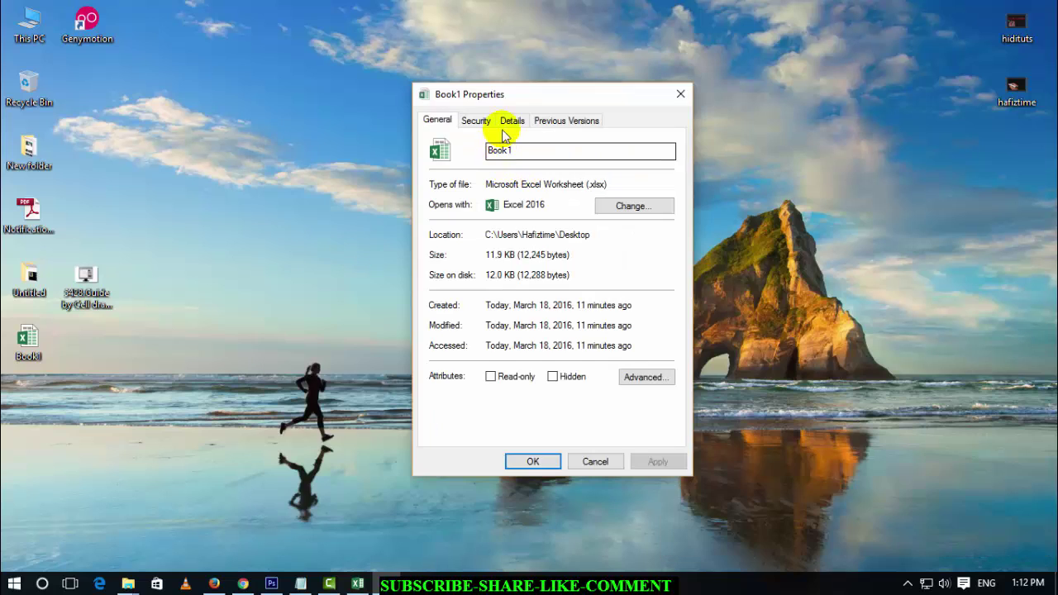
Step: Set the title in Book1's file details to "dummy sheet" and apply the change
{"action": "left_click", "coordinate": [512, 121]}
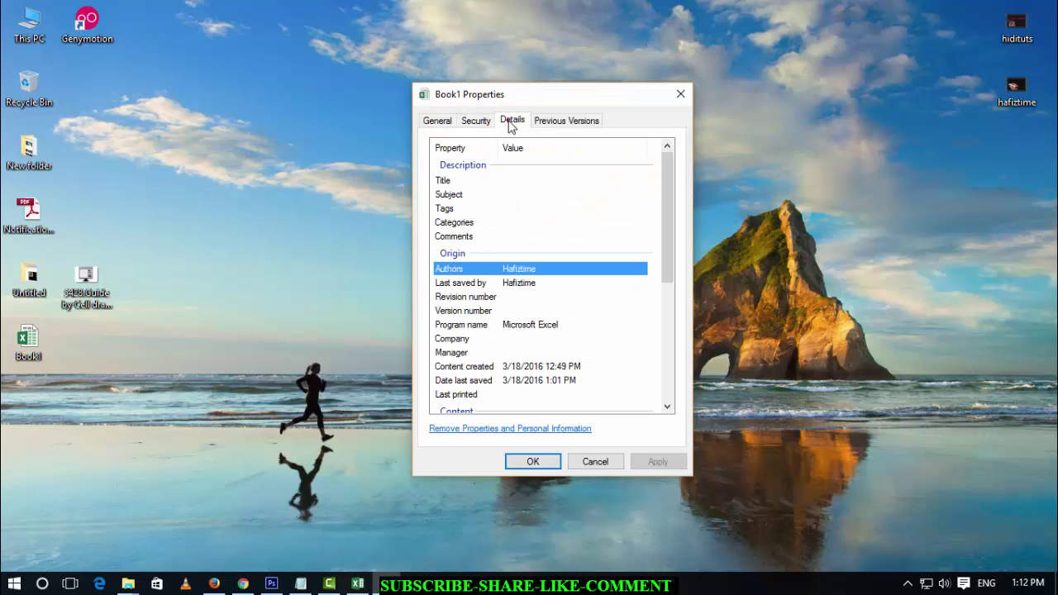
{"action": "left_click", "coordinate": [540, 180]}
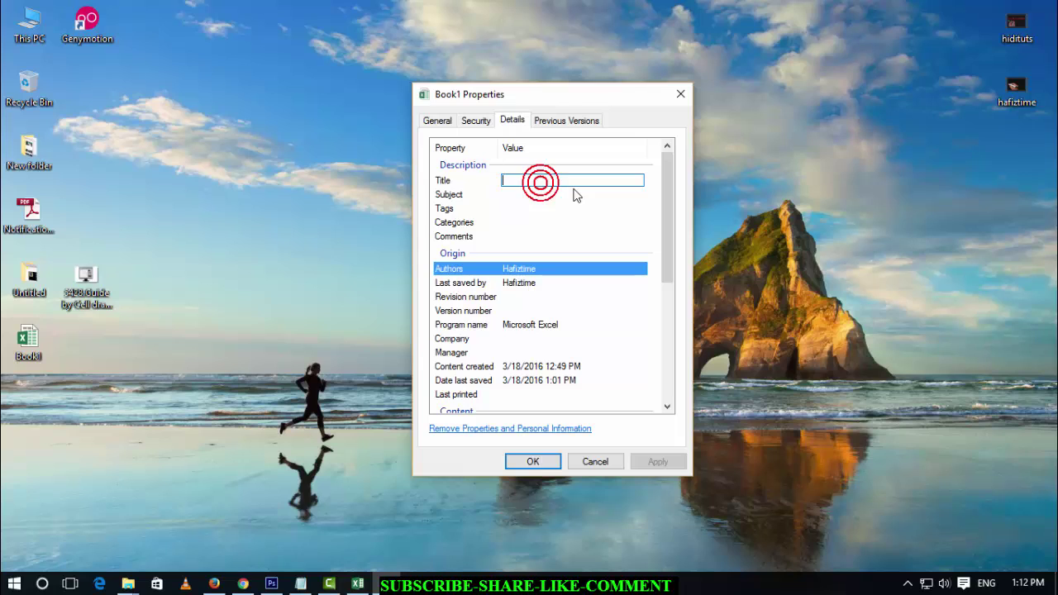
{"action": "type", "text": "dummy sheet"}
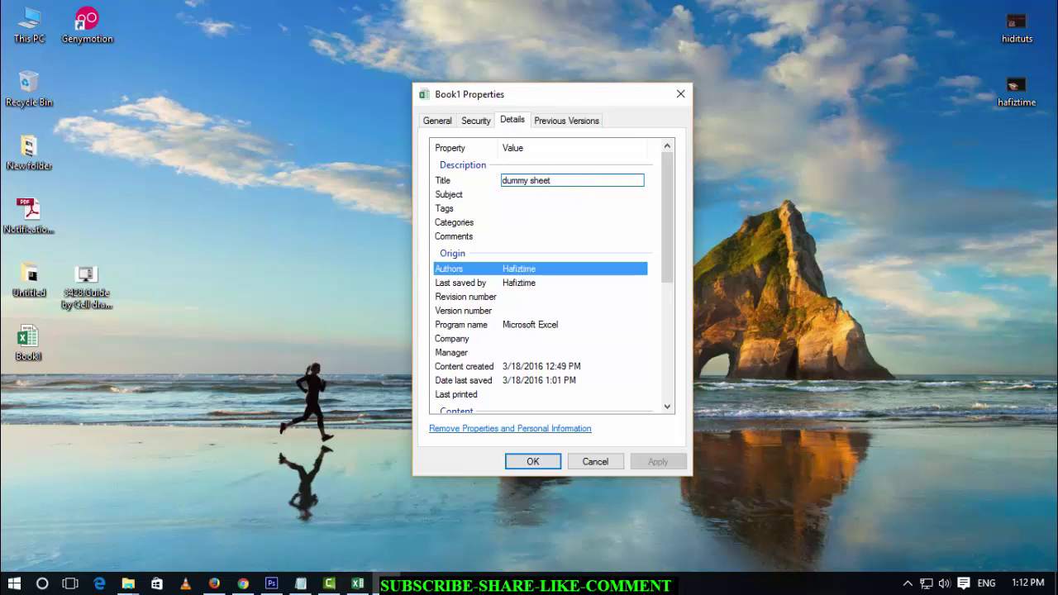
{"action": "left_click", "coordinate": [524, 466]}
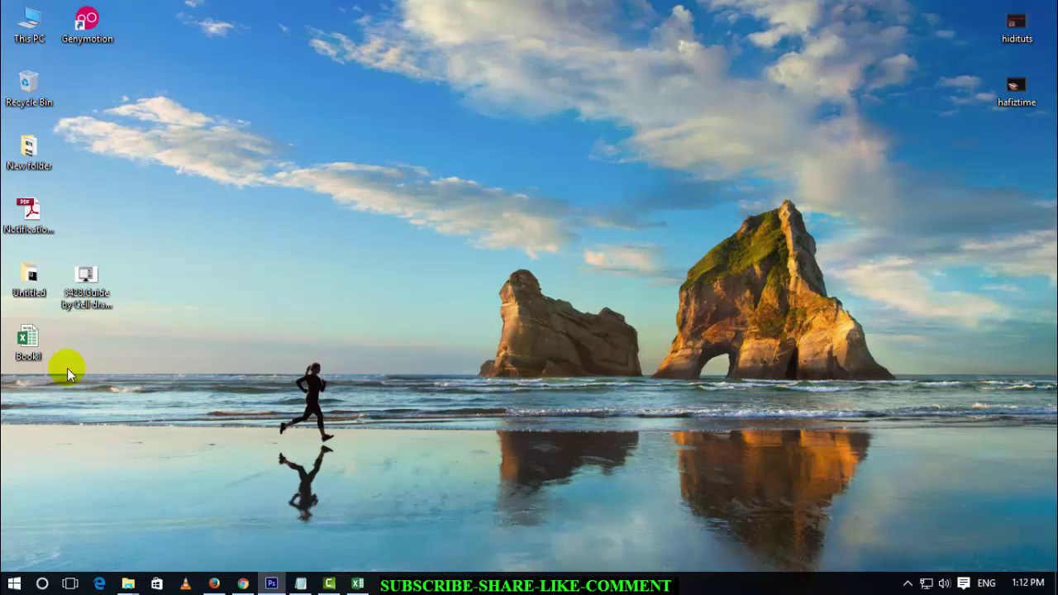
{"action": "mouse_move", "coordinate": [19, 347]}
{"action": "mouse_move", "coordinate": [38, 343]}
Step: Switch to the Firefox browser and show the Videos page of the YouTube channel
{"action": "left_click", "coordinate": [615, 208]}
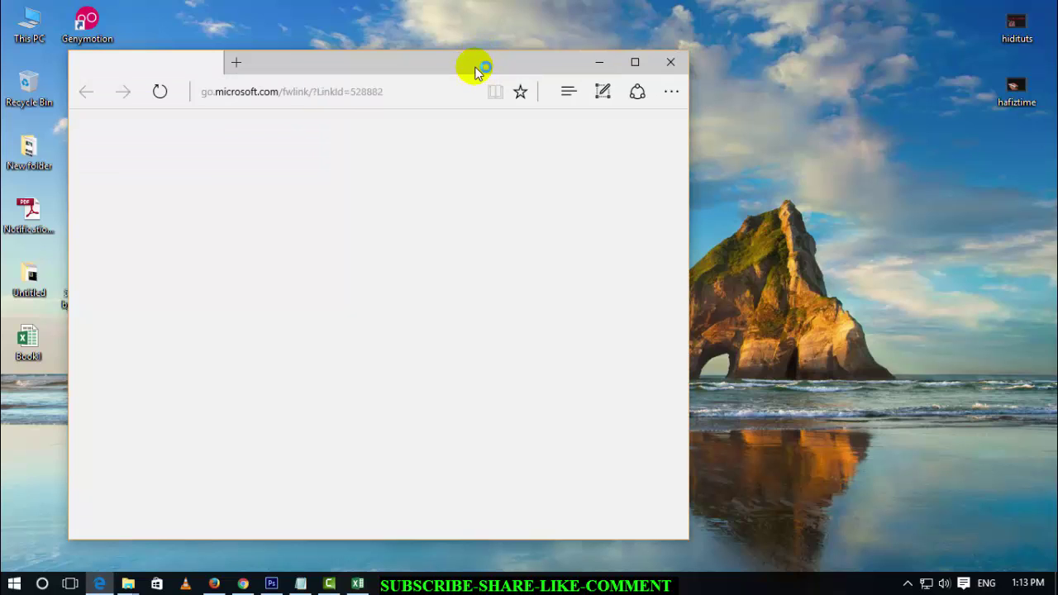
{"action": "left_click_drag", "start_coordinate": [479, 71], "coordinate": [609, 69]}
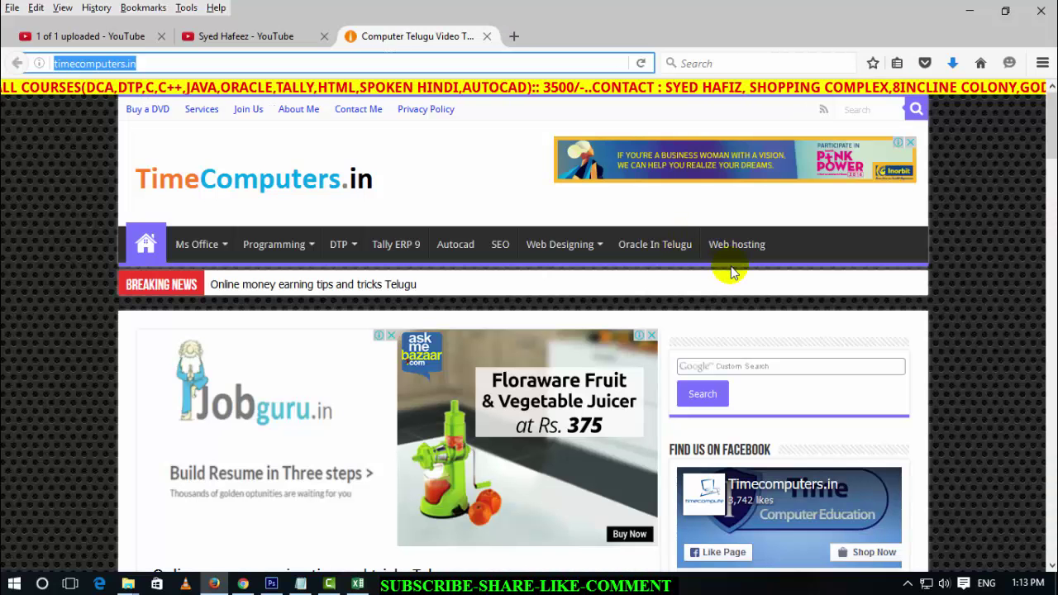
{"action": "left_click", "coordinate": [254, 39]}
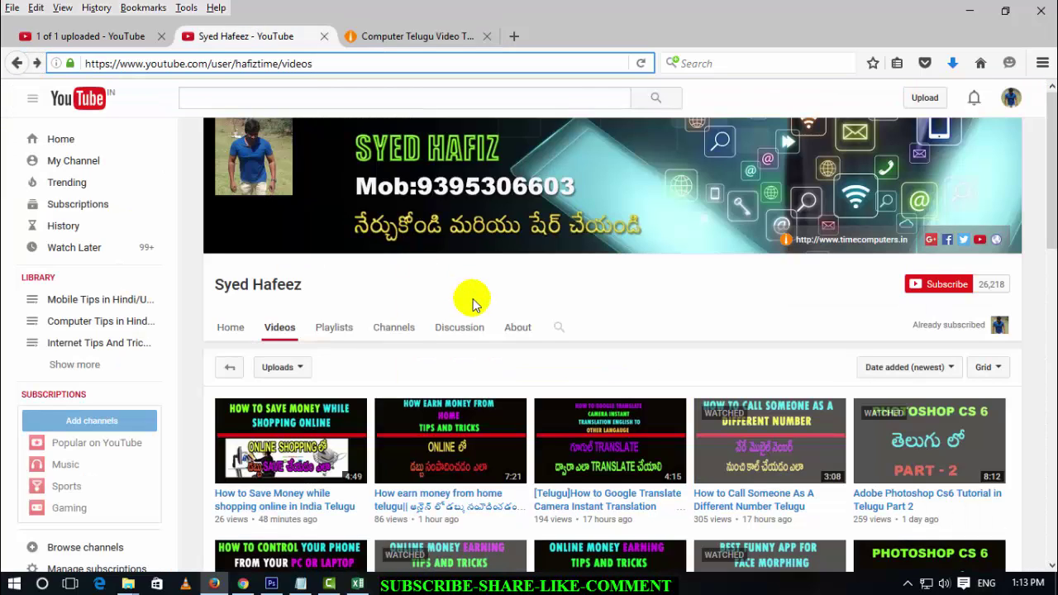